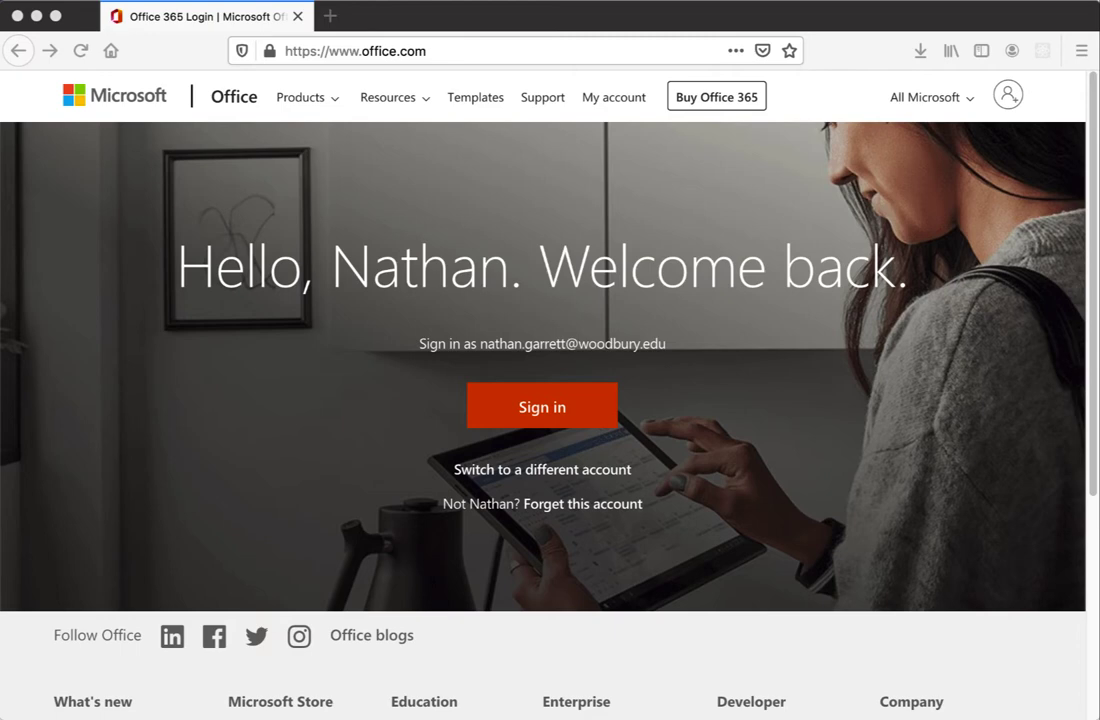
# - Sign in to Office 365 with the remembered account and its password
pyautogui.click(577, 418)
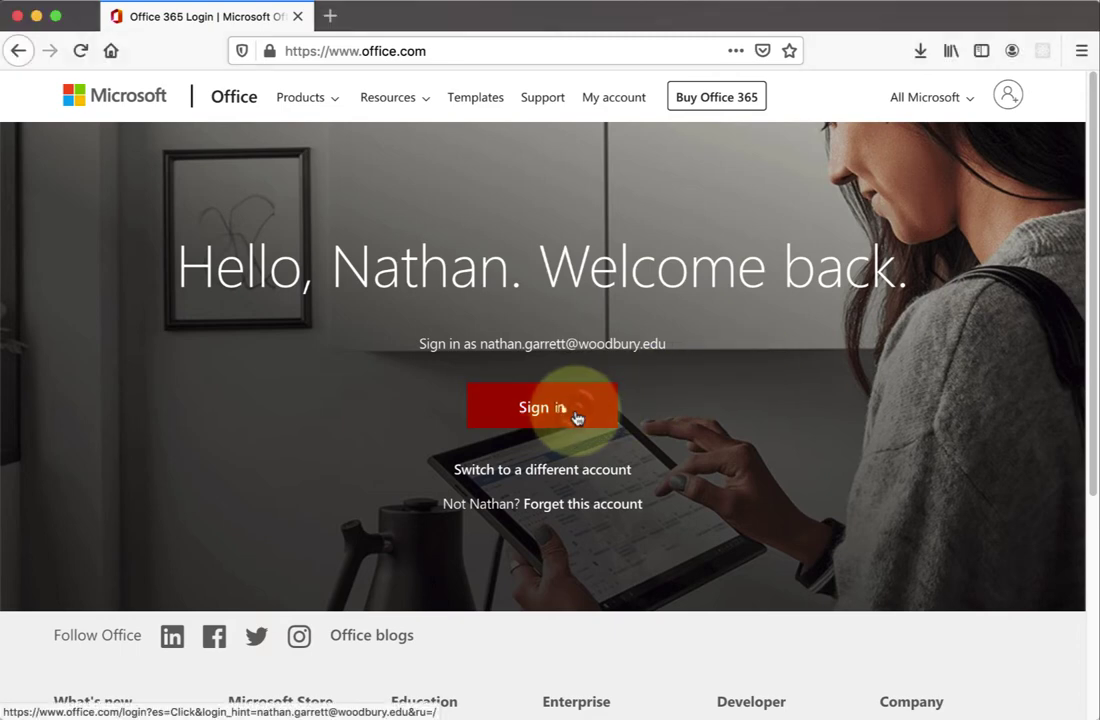
pyautogui.click(577, 418)
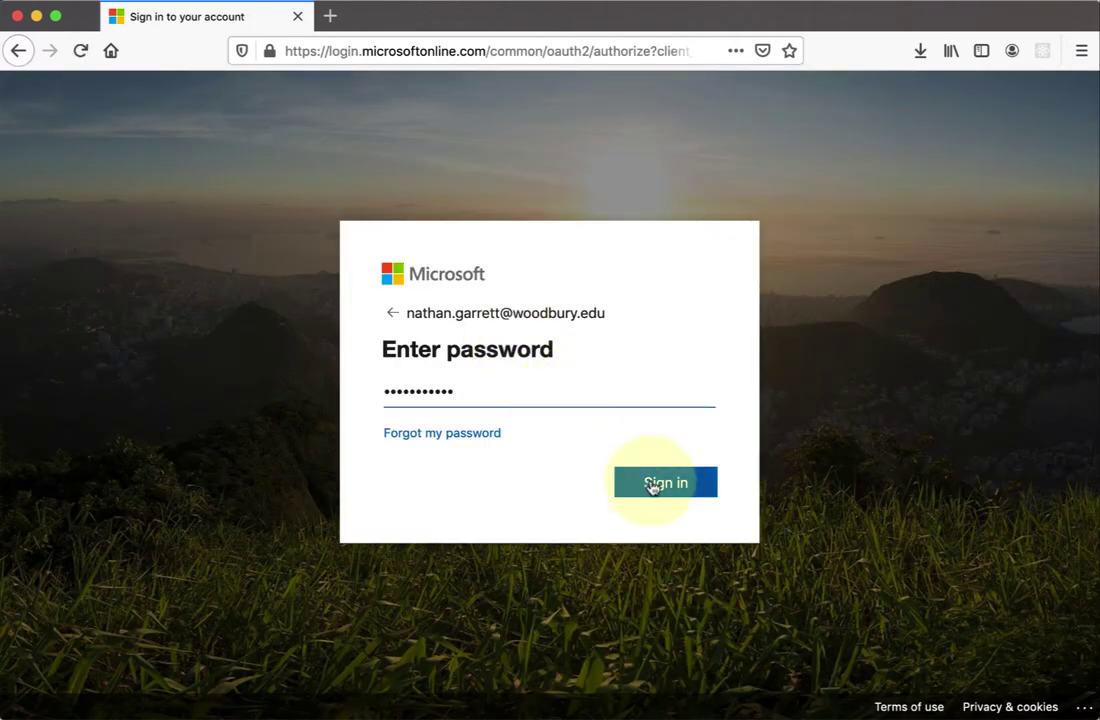
pyautogui.click(655, 485)
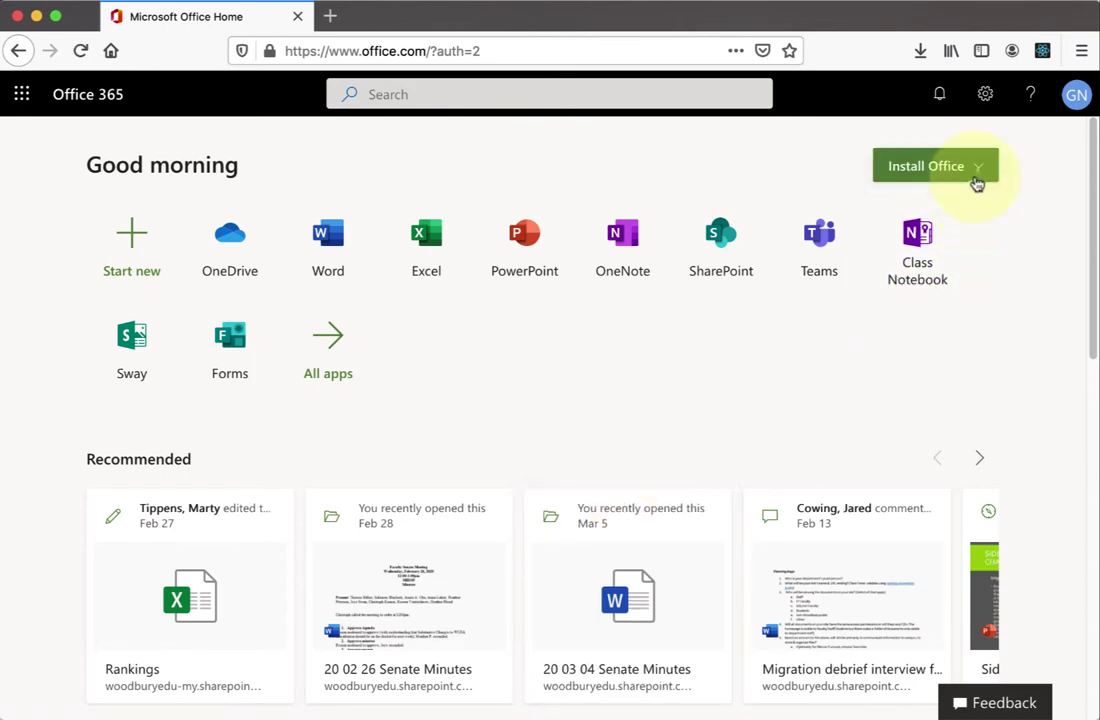
pyautogui.click(977, 183)
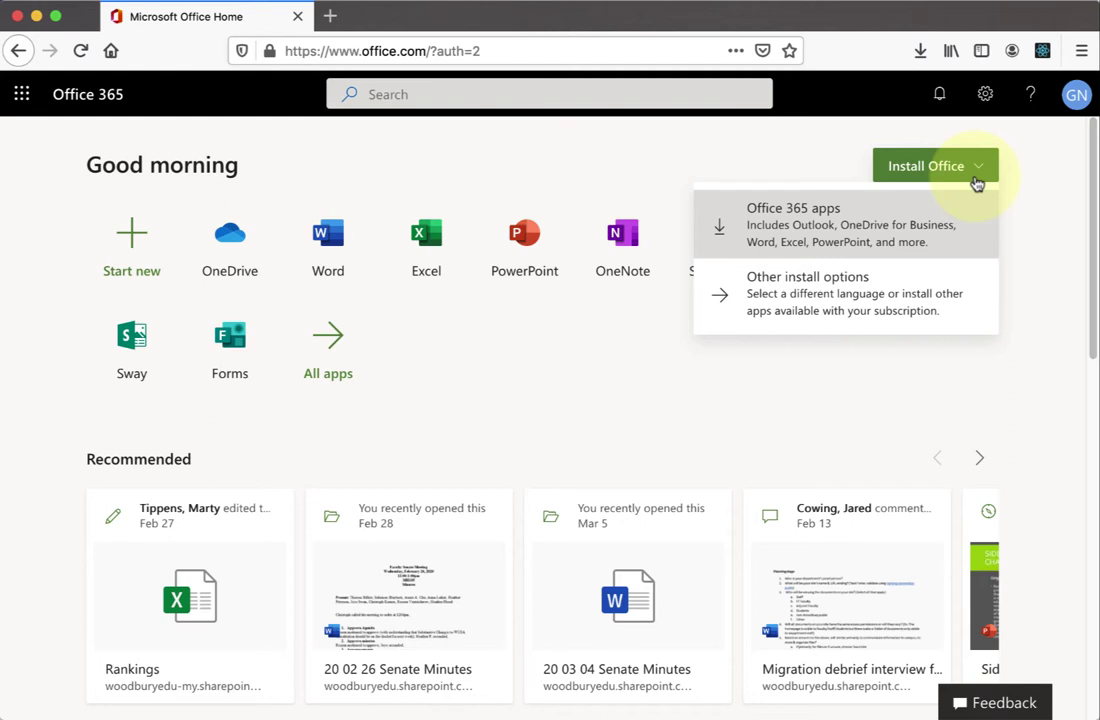
pyautogui.click(545, 383)
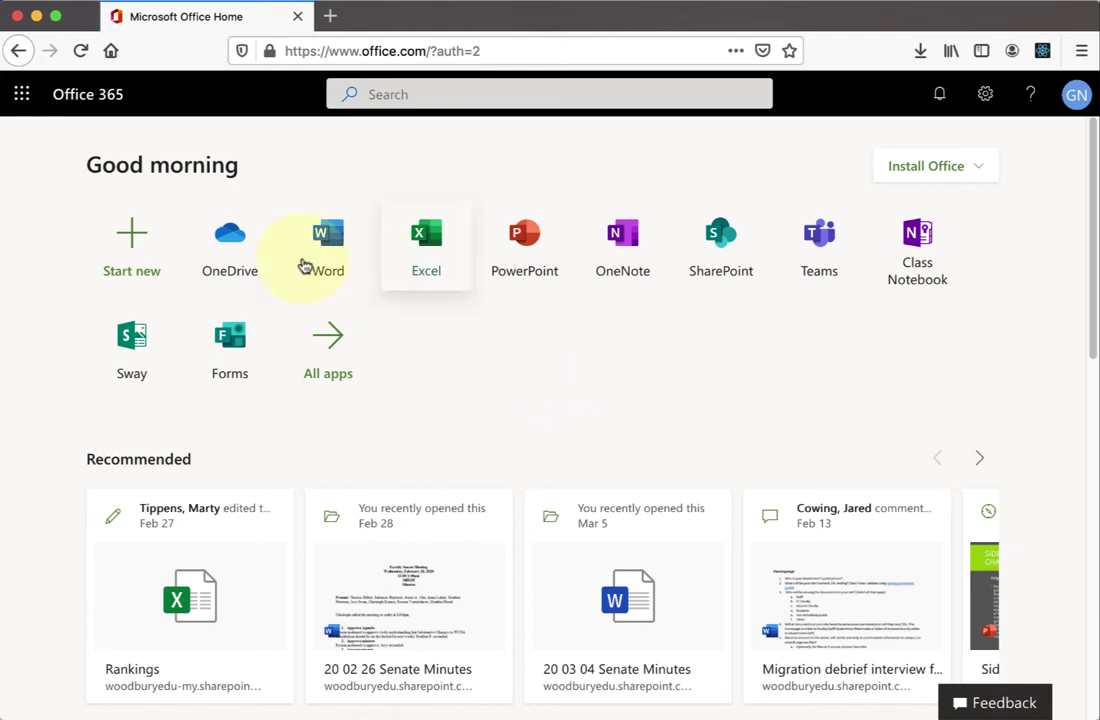
# - Open Excel from the Office home page and start a new blank workbook, Book 2
pyautogui.click(426, 250)
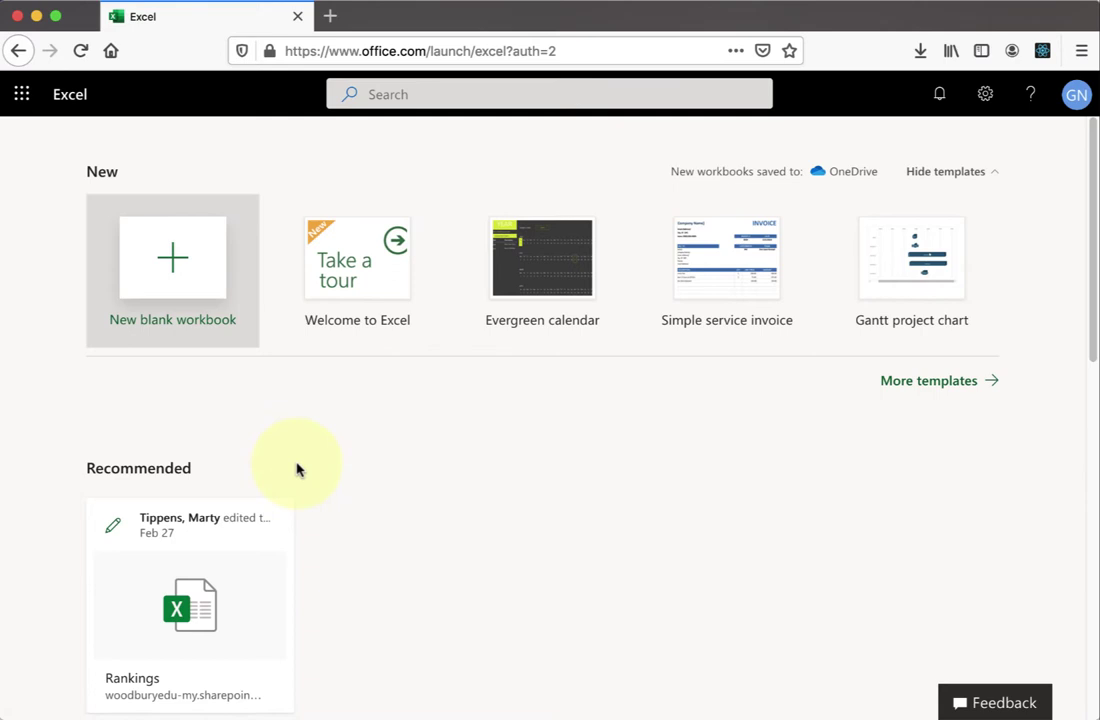
pyautogui.click(147, 278)
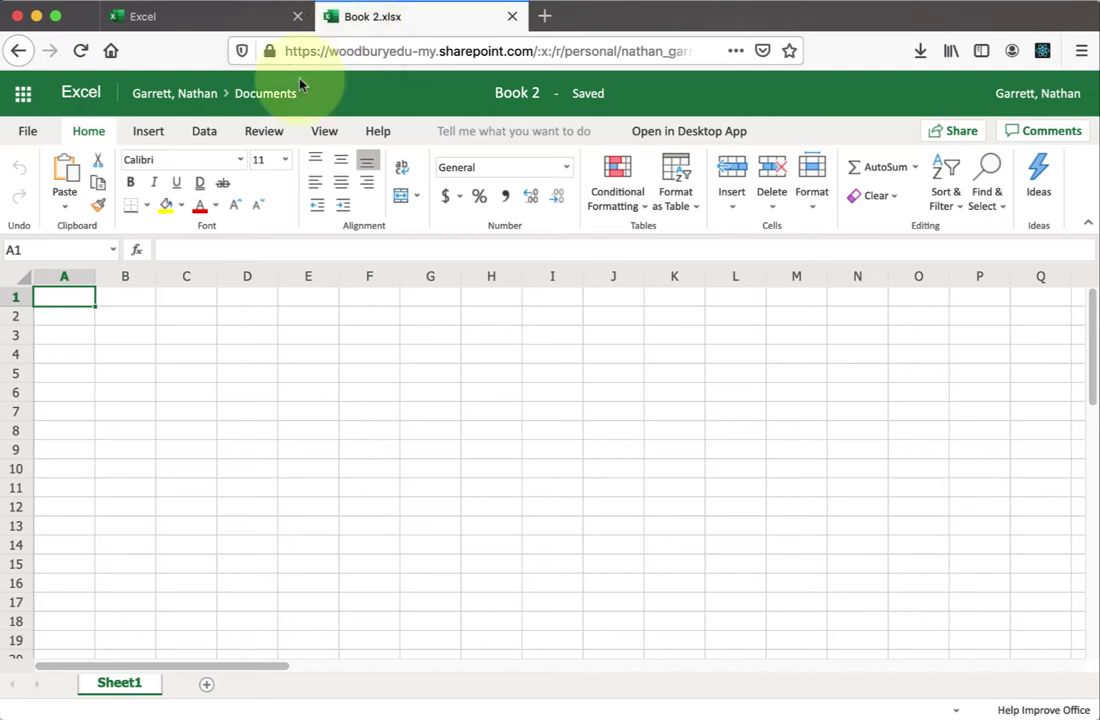
pyautogui.click(28, 133)
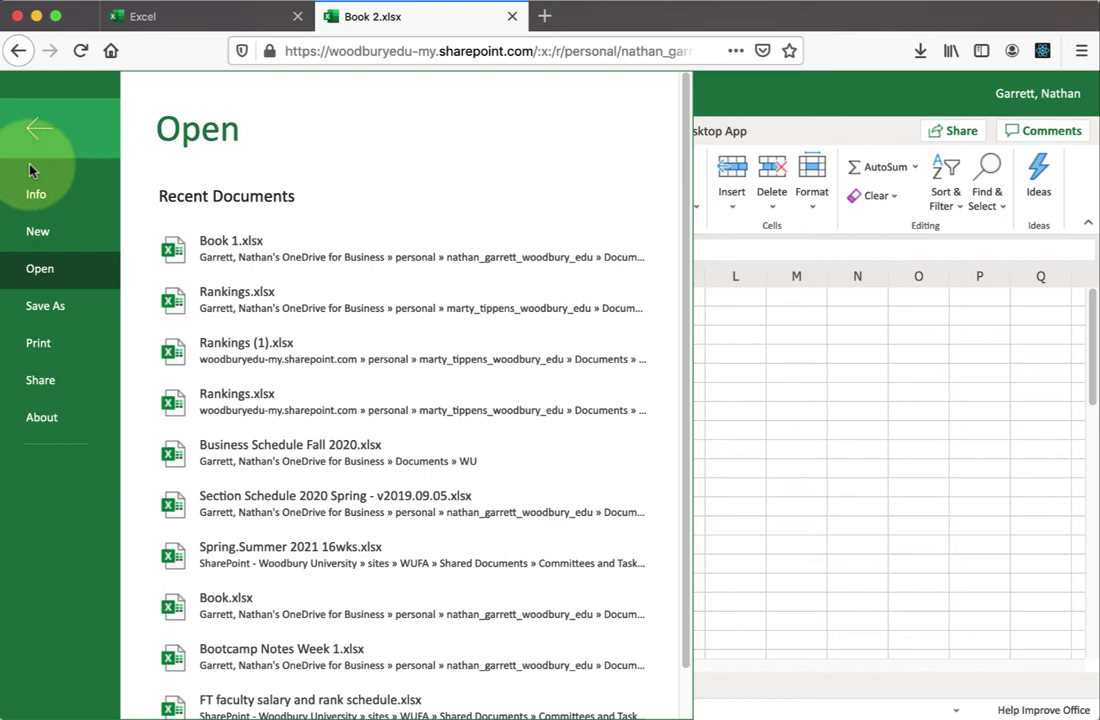
pyautogui.click(40, 132)
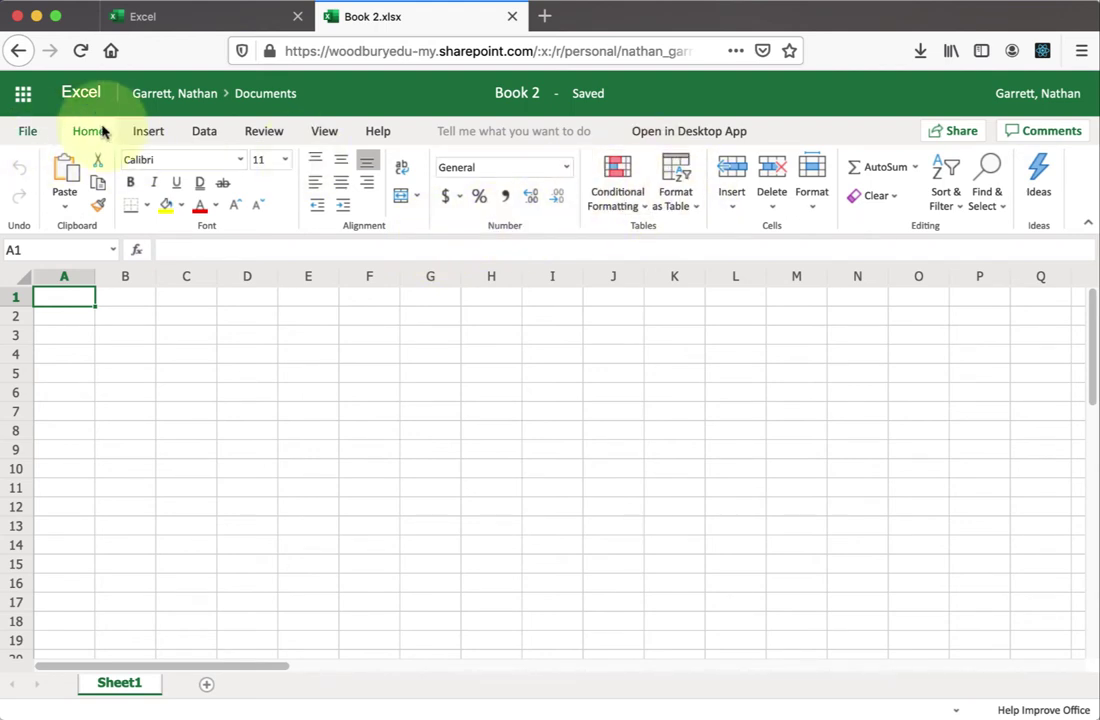
pyautogui.click(145, 132)
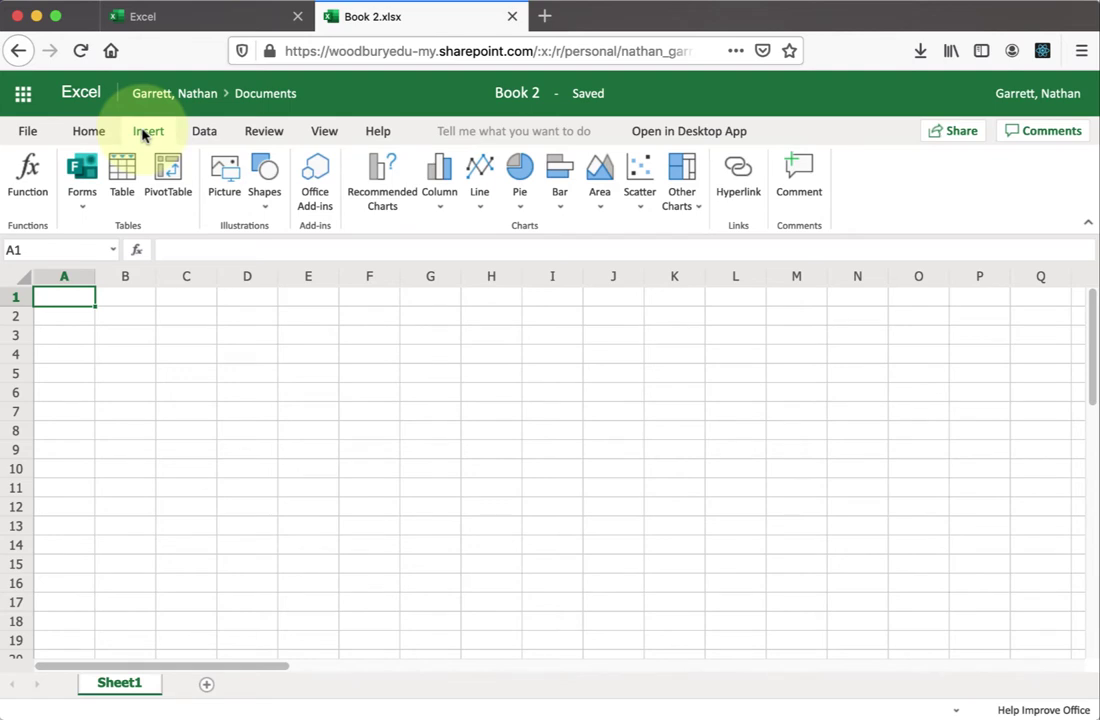
pyautogui.click(199, 140)
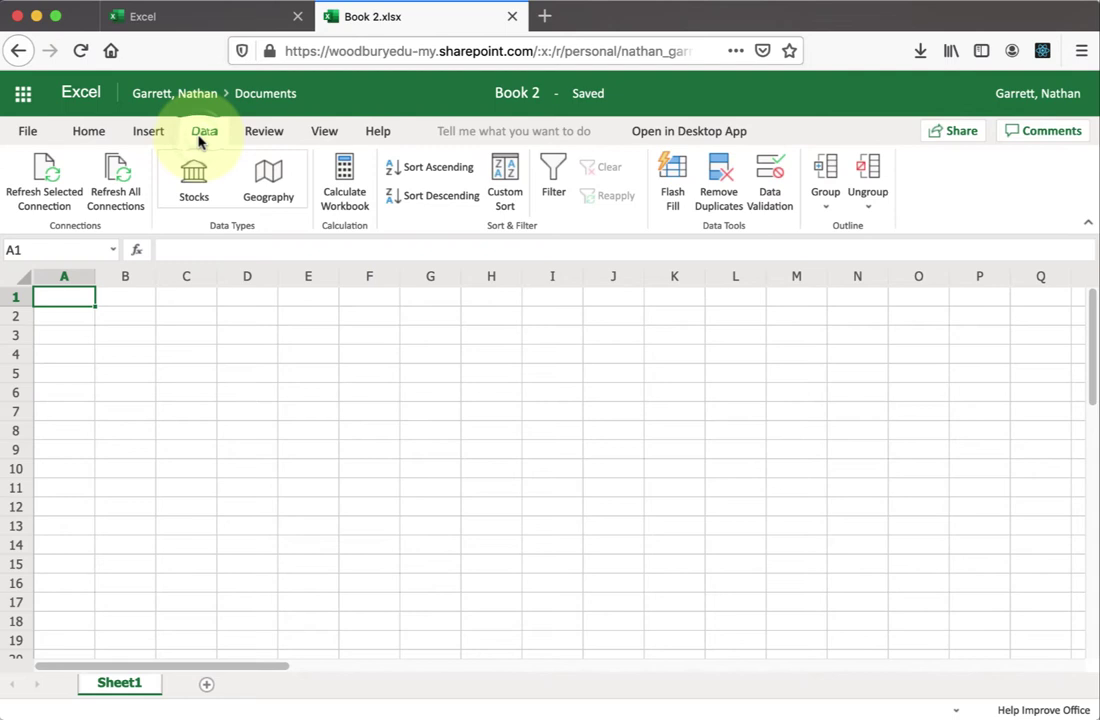
pyautogui.click(258, 139)
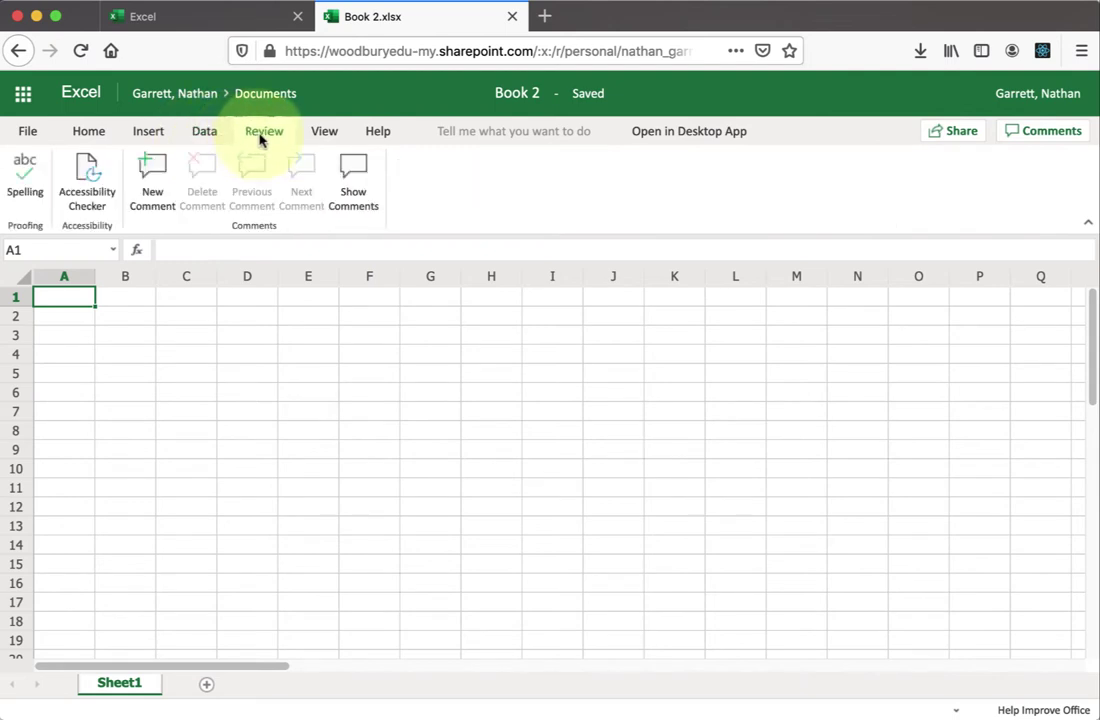
pyautogui.click(325, 134)
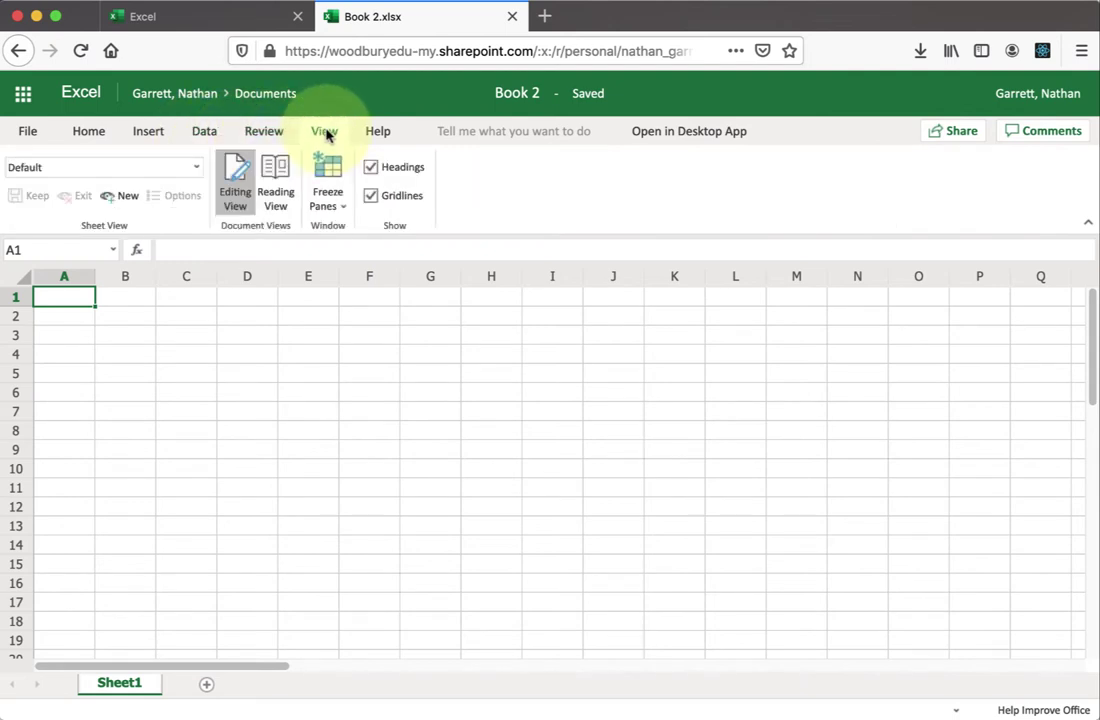
pyautogui.click(78, 132)
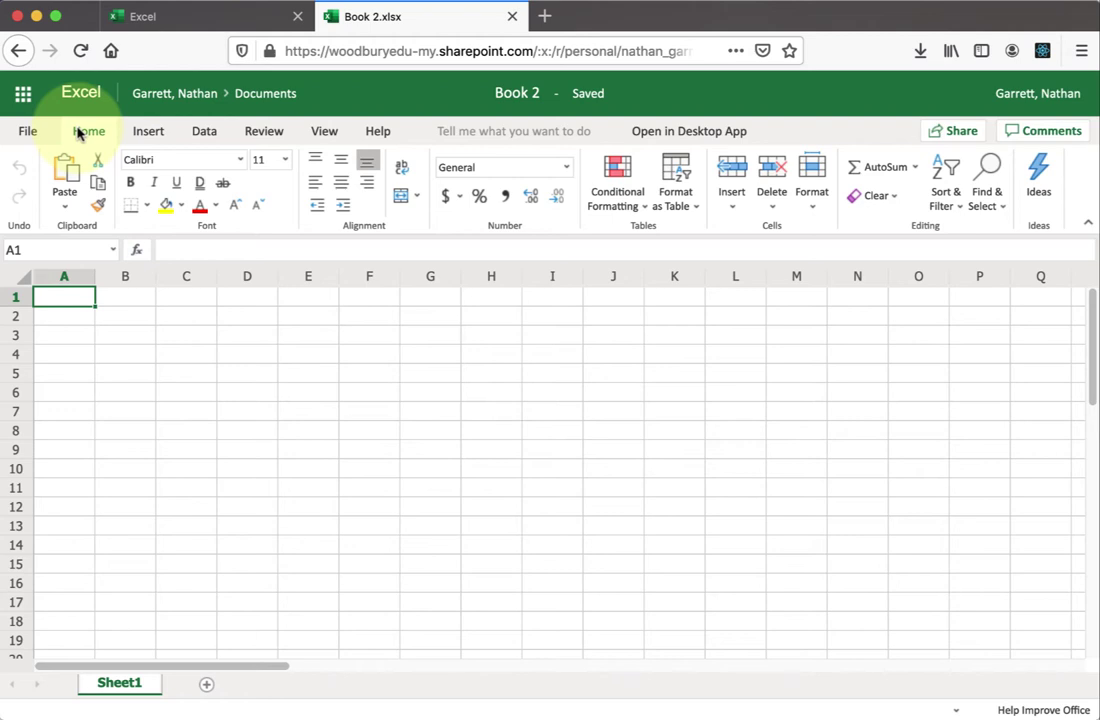
# - Enter the title Income Statement in A1, South in A3, then 123 in B3 and 234 in B4
pyautogui.write('Income S')
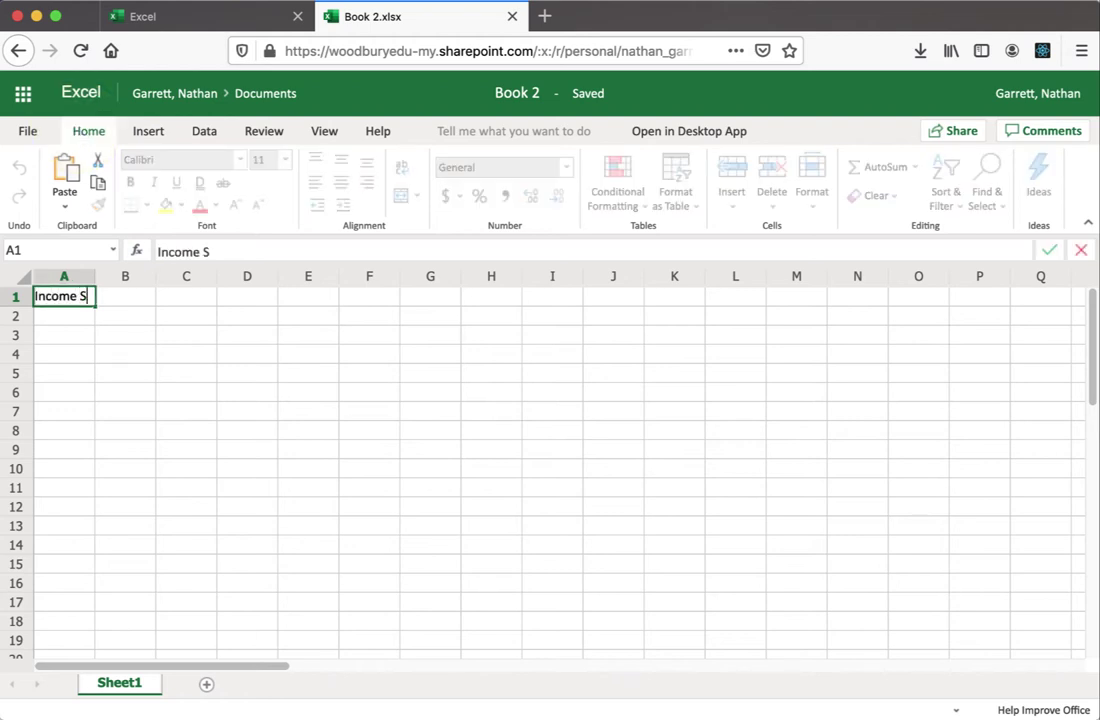
pyautogui.write('tatement')
pyautogui.press('Return')
pyautogui.press('Return')
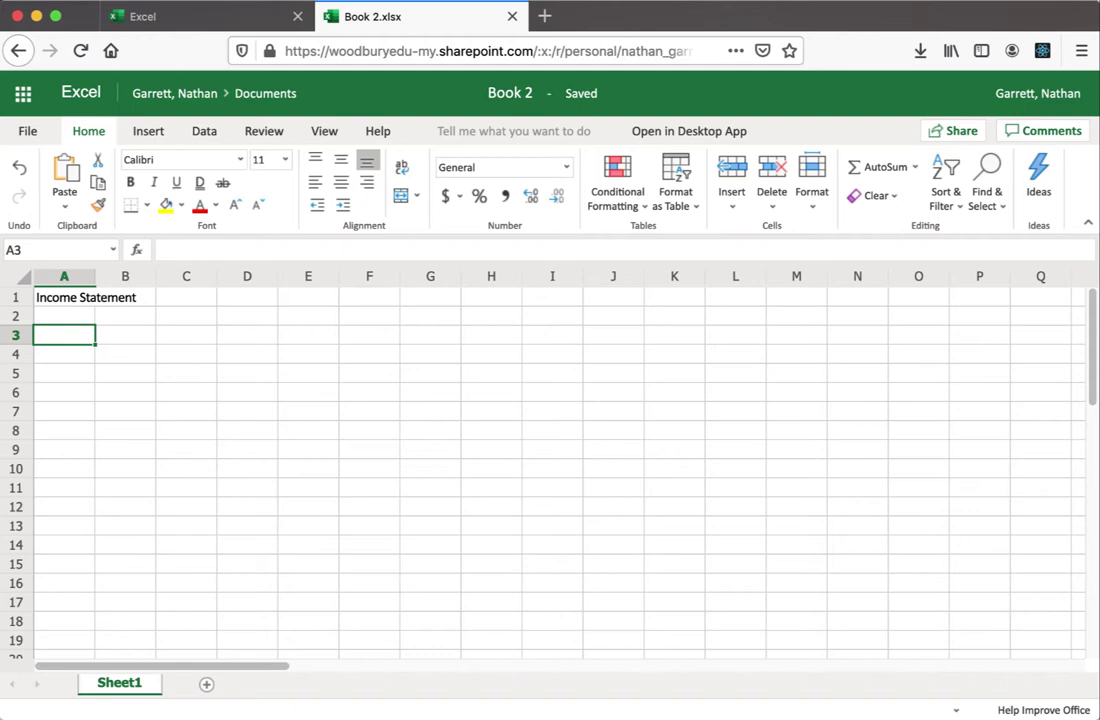
pyautogui.write('South')
pyautogui.press('Tab')
pyautogui.write('123')
pyautogui.press('Return')
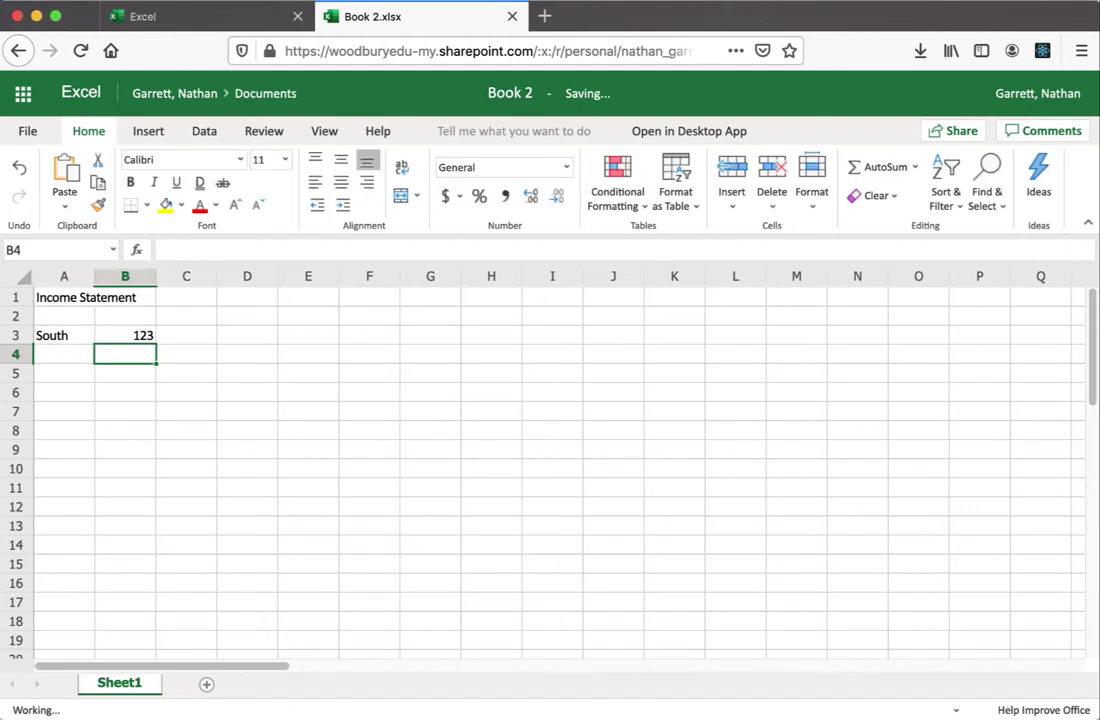
pyautogui.write('234')
pyautogui.press('Return')
# - Total B3:B4 with =SUM(B3:B4) in B5, giving 357
pyautogui.write('=sum(')
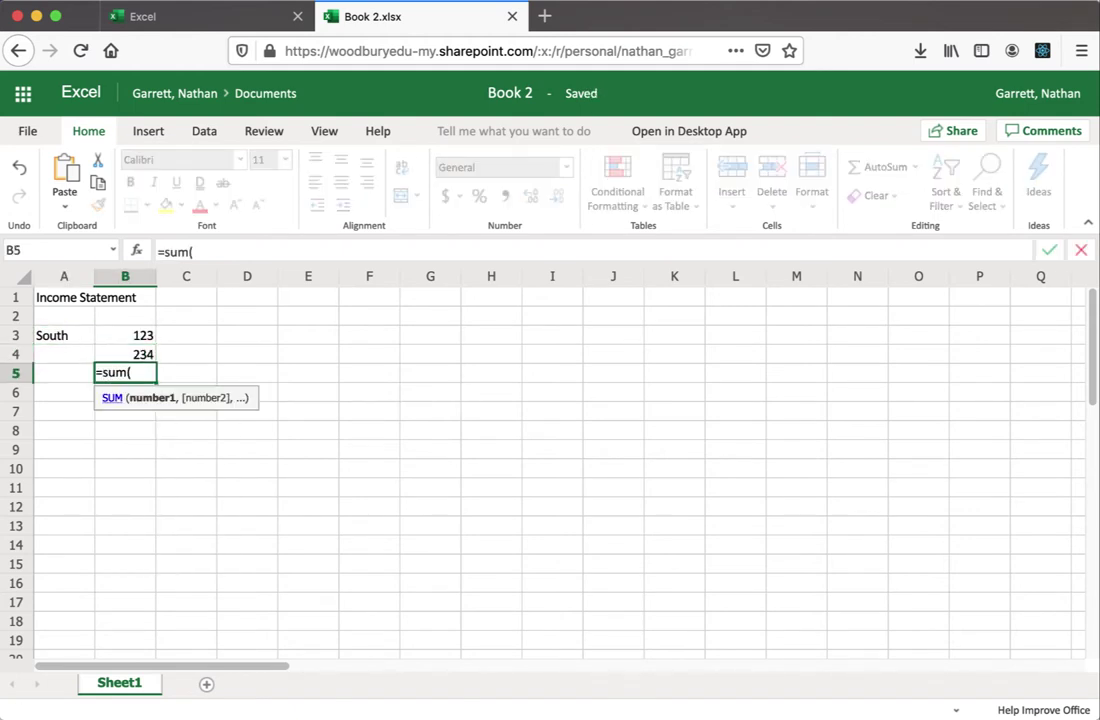
pyautogui.press('Up')
pyautogui.hotkey('shift', 'Up')
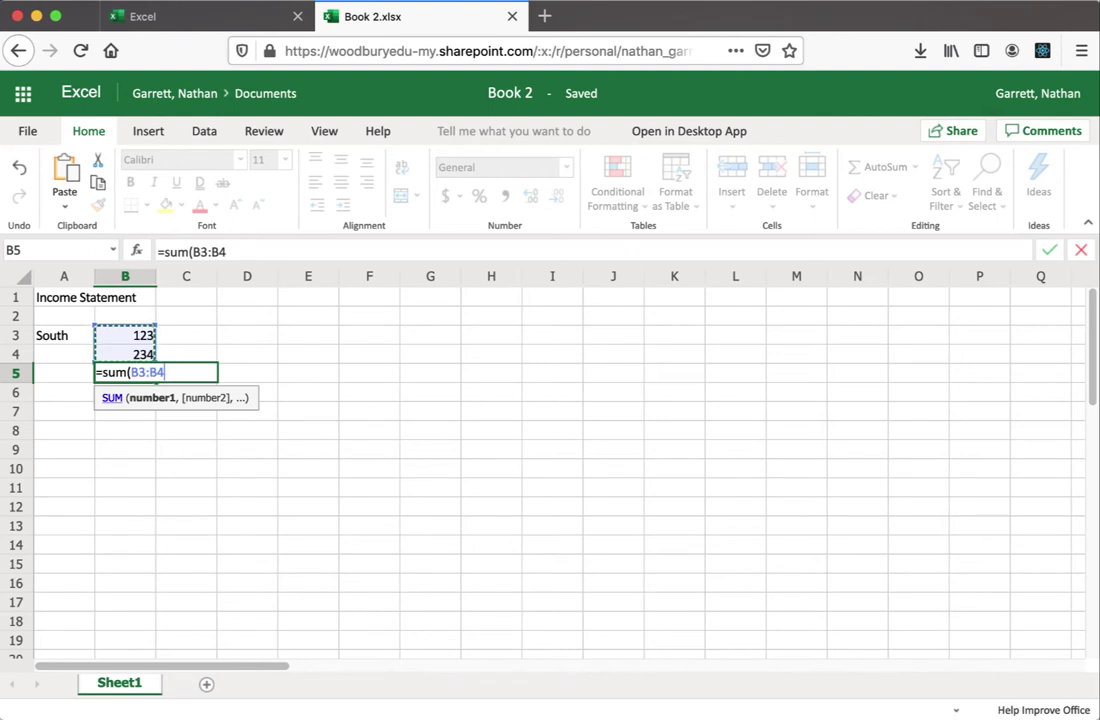
pyautogui.write(')')
pyautogui.press('Return')
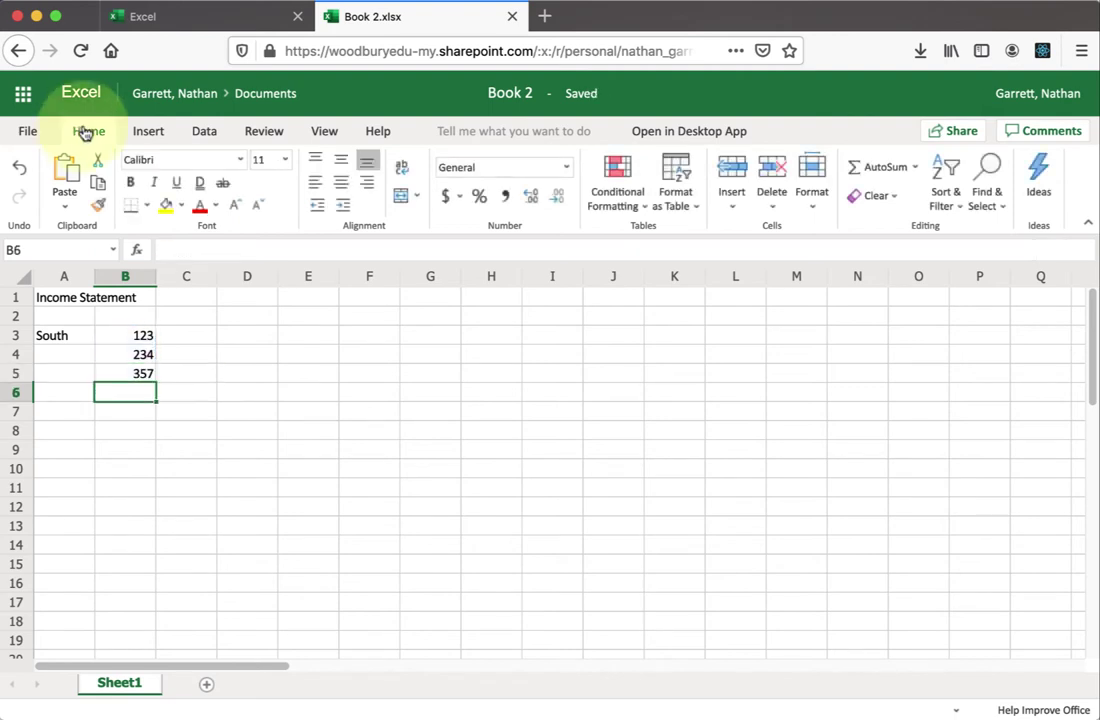
# - Rename the workbook title from Book 2 to 'Income Statement'
pyautogui.click(495, 93)
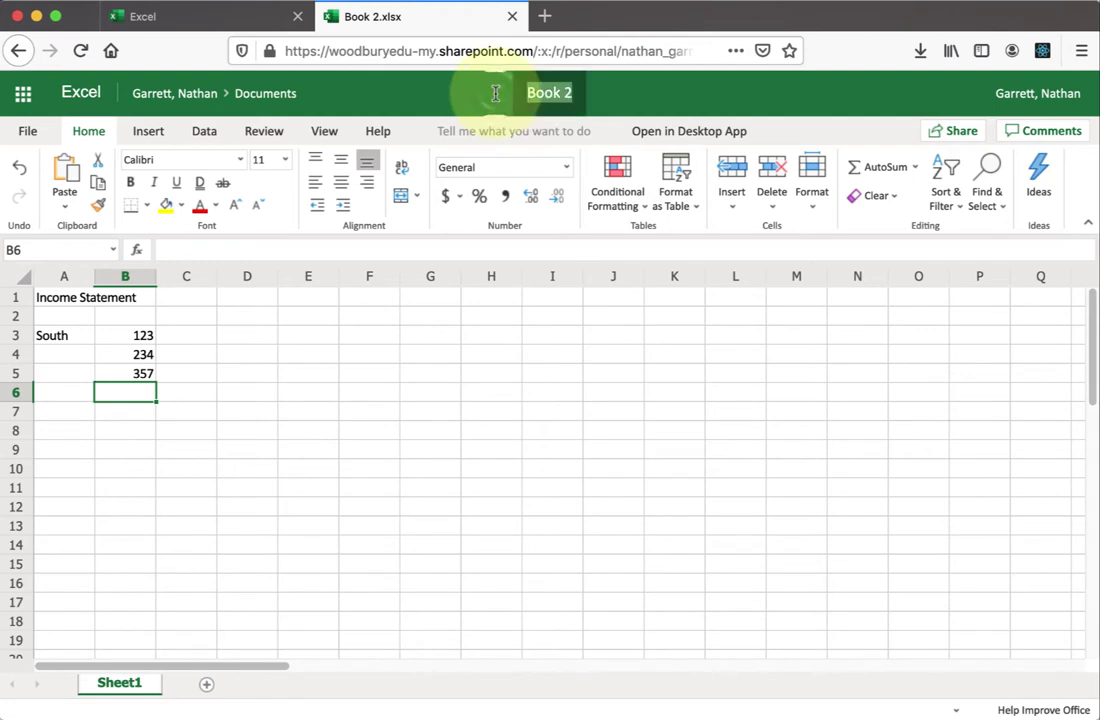
pyautogui.write('Income Statement')
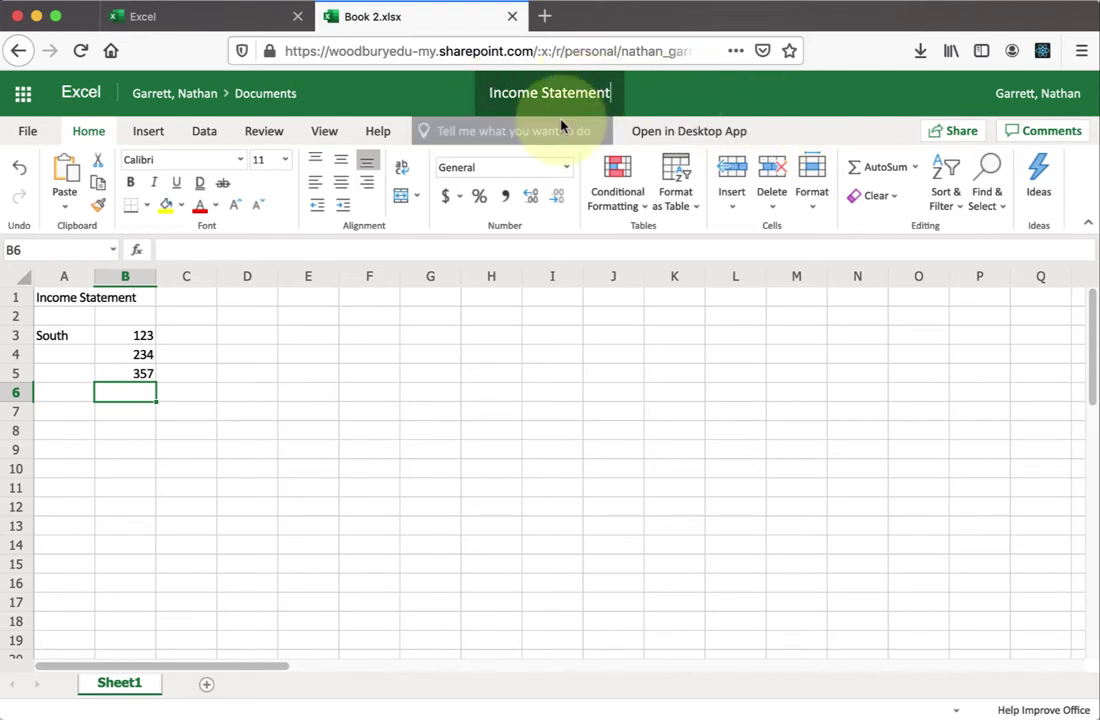
pyautogui.press('Return')
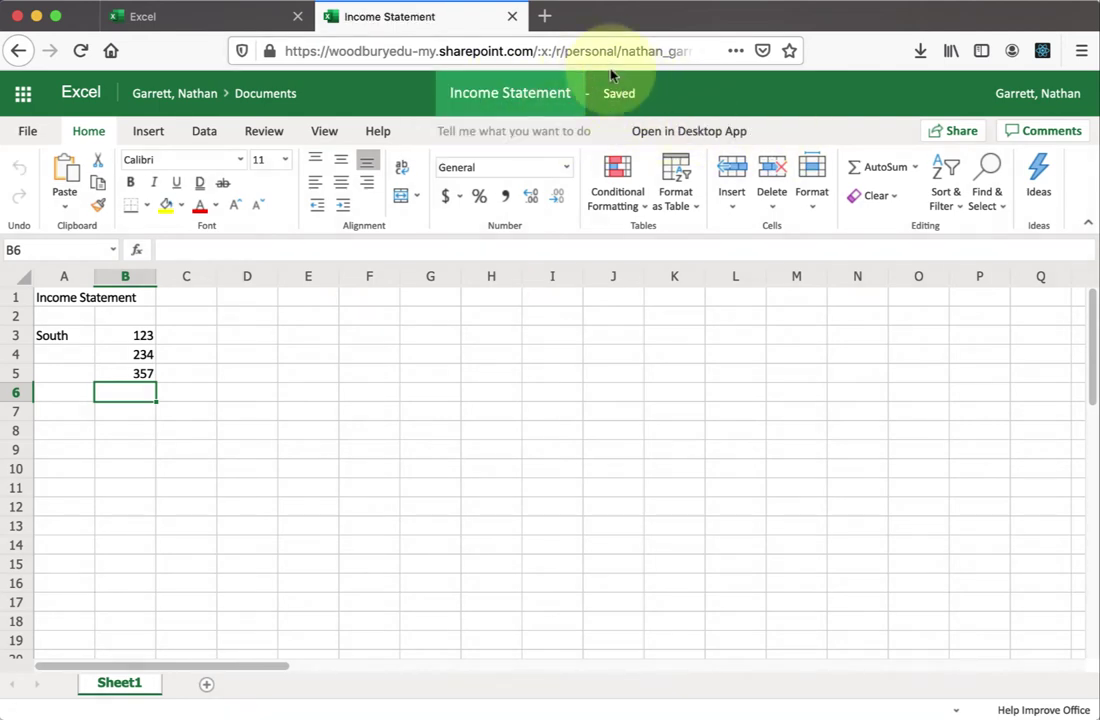
pyautogui.moveTo(625, 110)
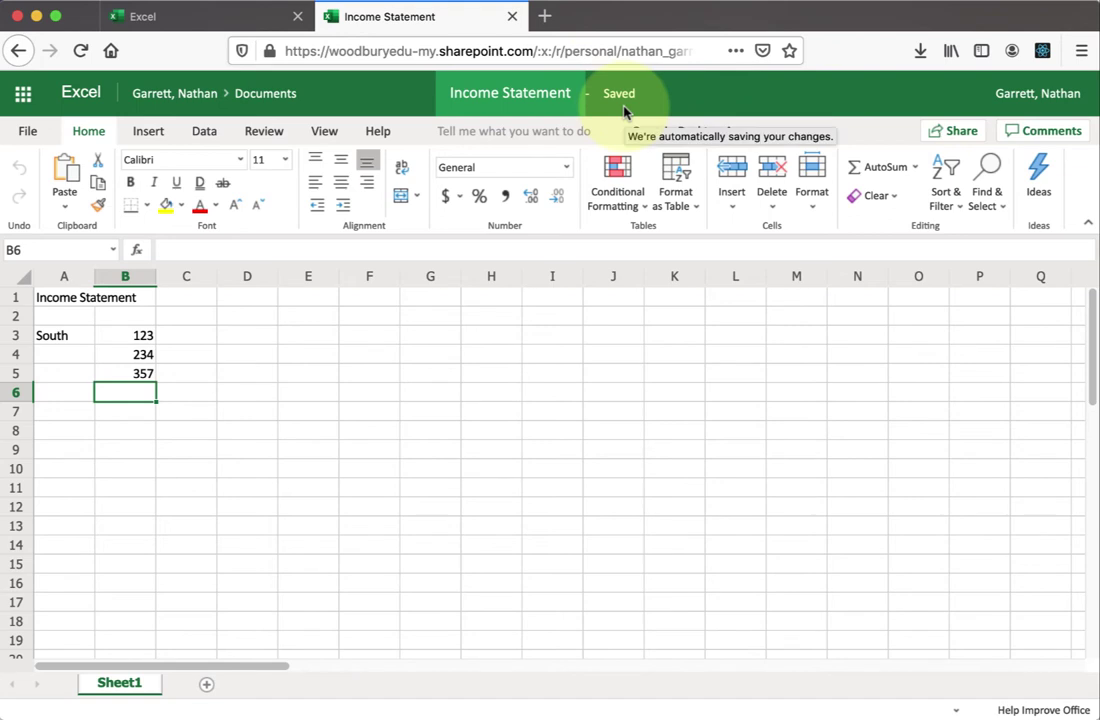
# - Set the share link to Specific people with Allow editing on, and apply it
pyautogui.click(945, 137)
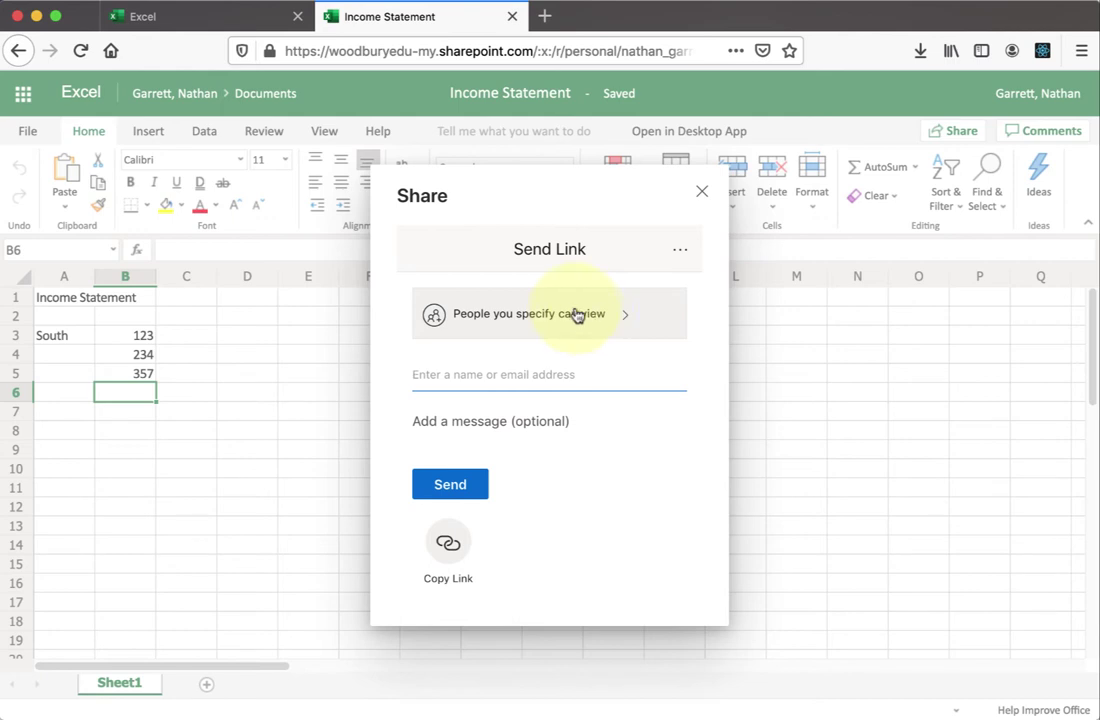
pyautogui.click(573, 317)
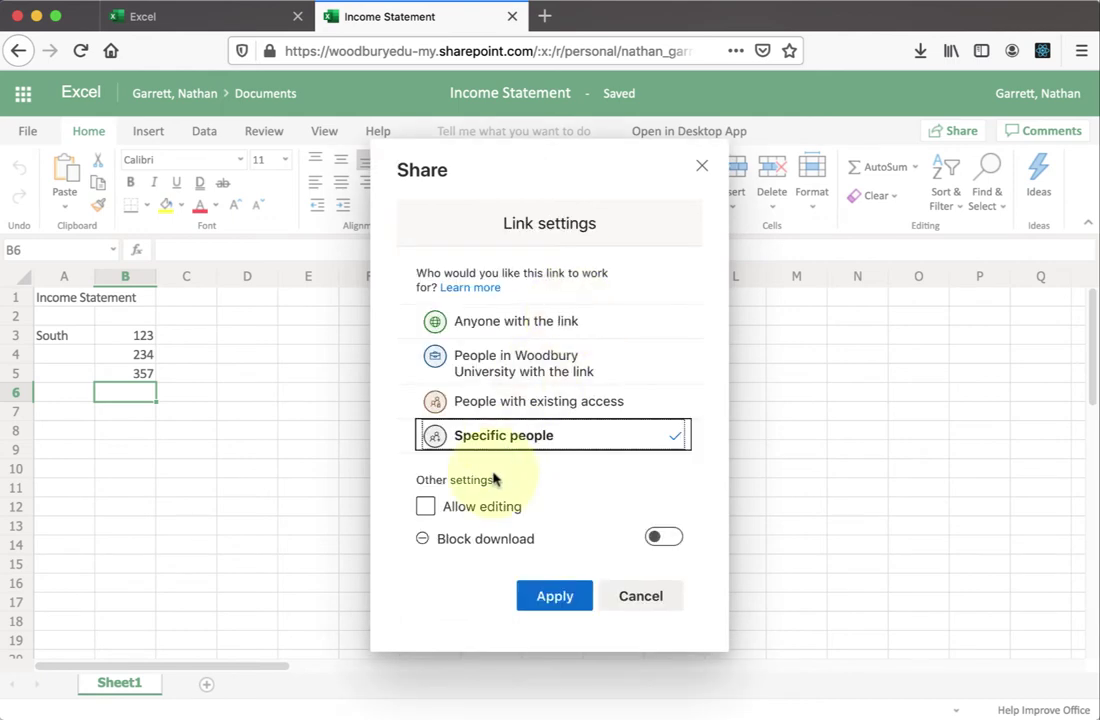
pyautogui.click(465, 510)
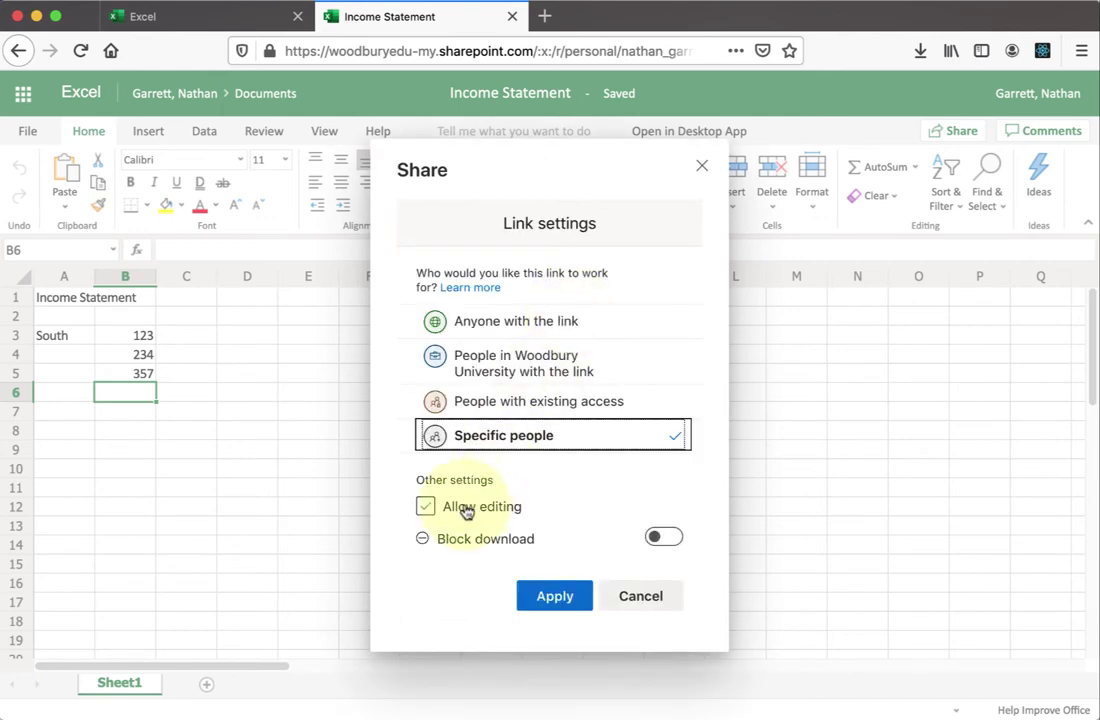
pyautogui.click(465, 510)
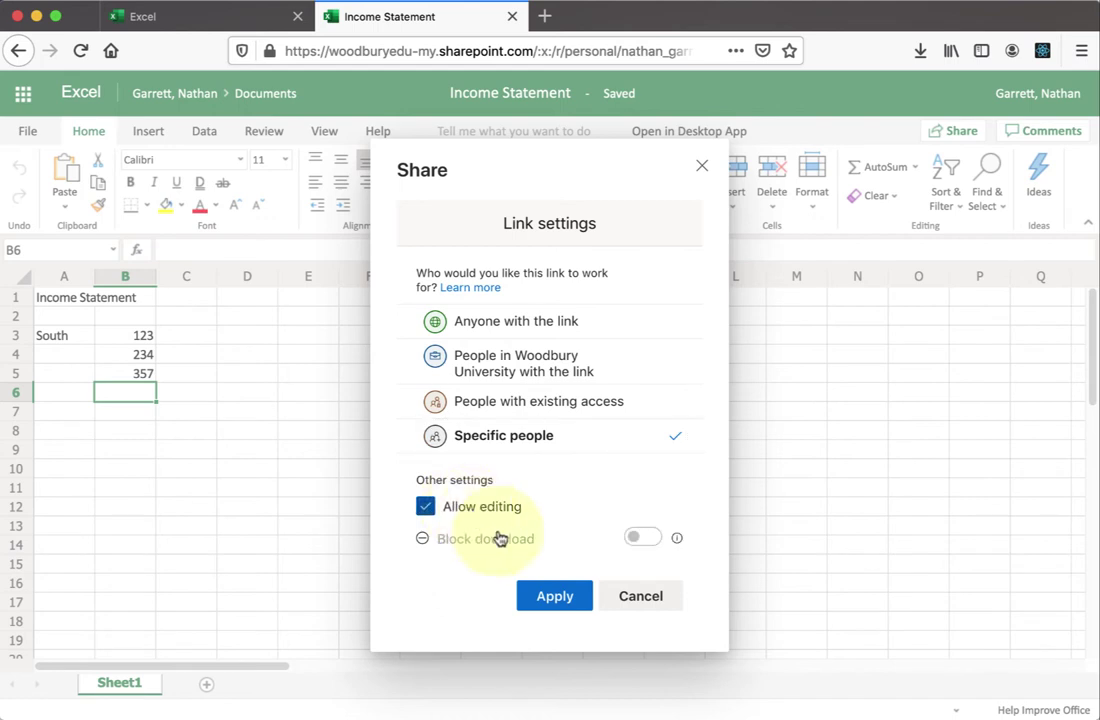
pyautogui.click(557, 598)
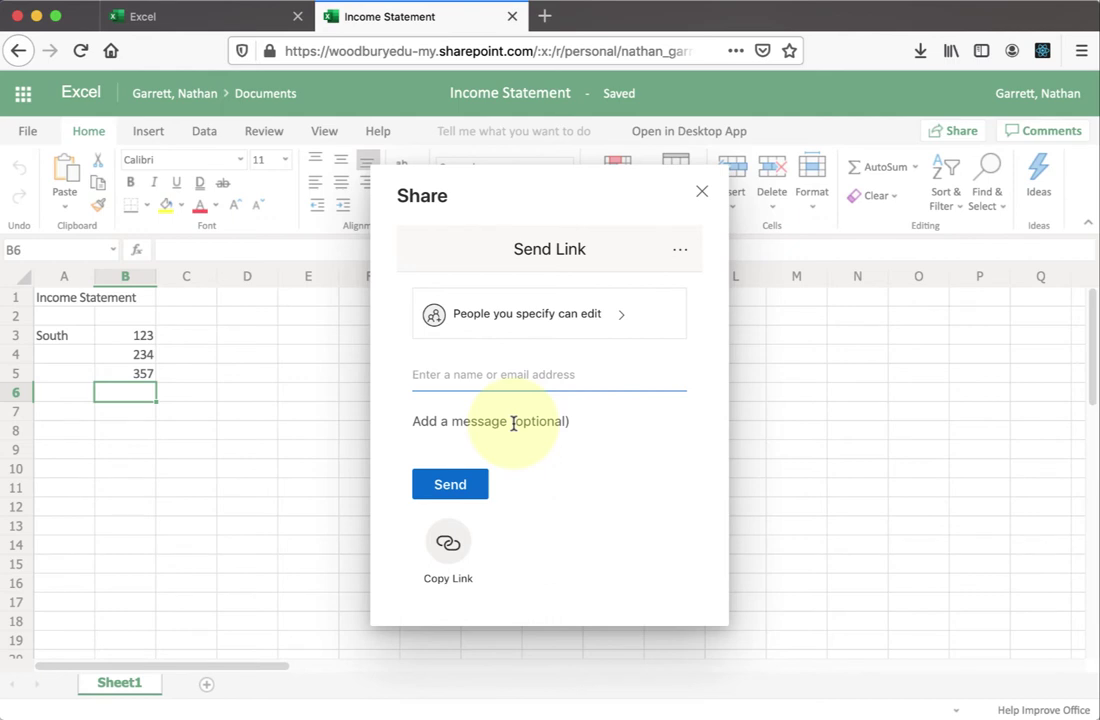
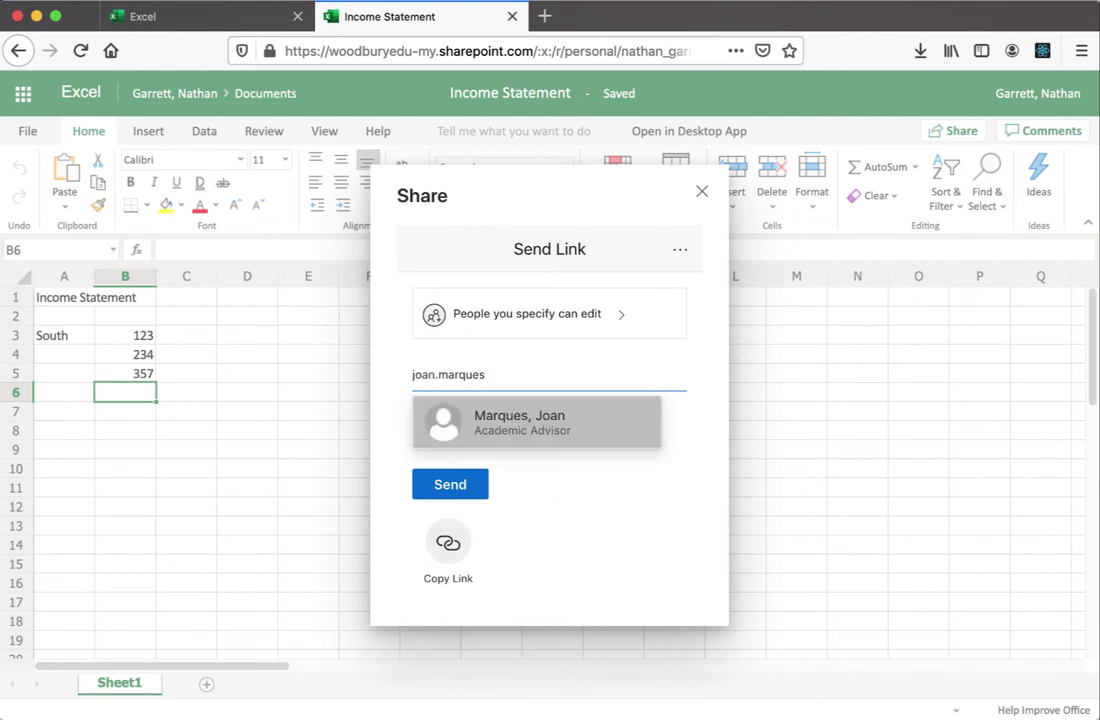
# - Add the colleague's e-mail as recipient with the message 'Here is a workbook for us to discuss.'
pyautogui.click(511, 442)
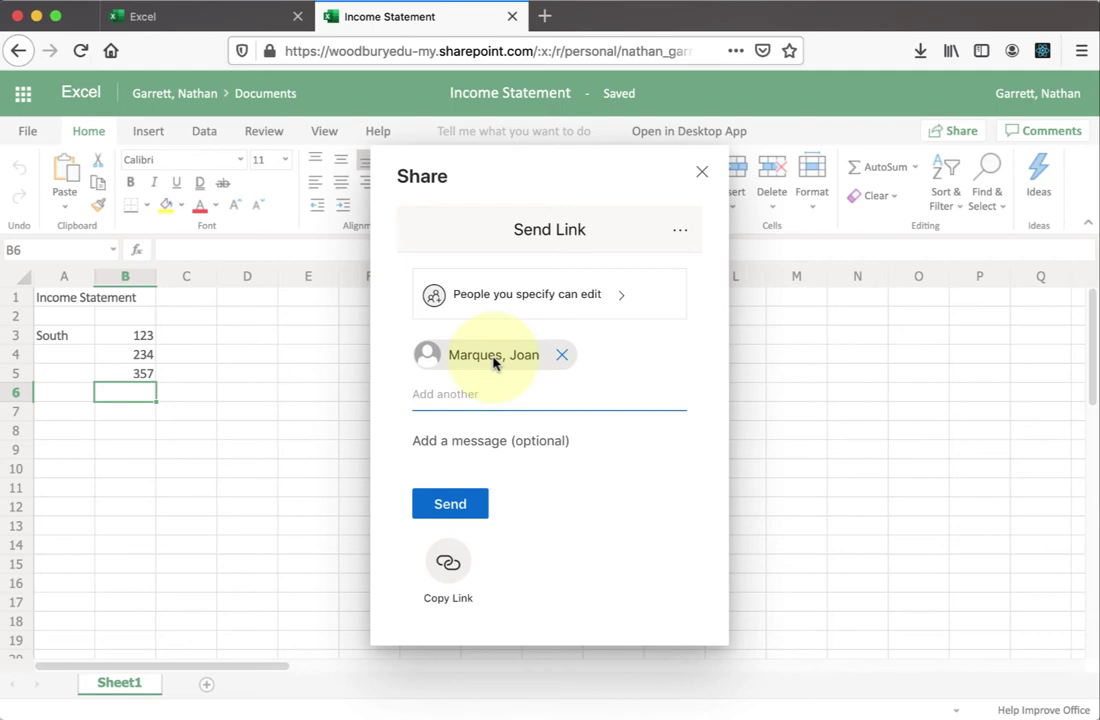
pyautogui.click(481, 447)
pyautogui.write('Here i')
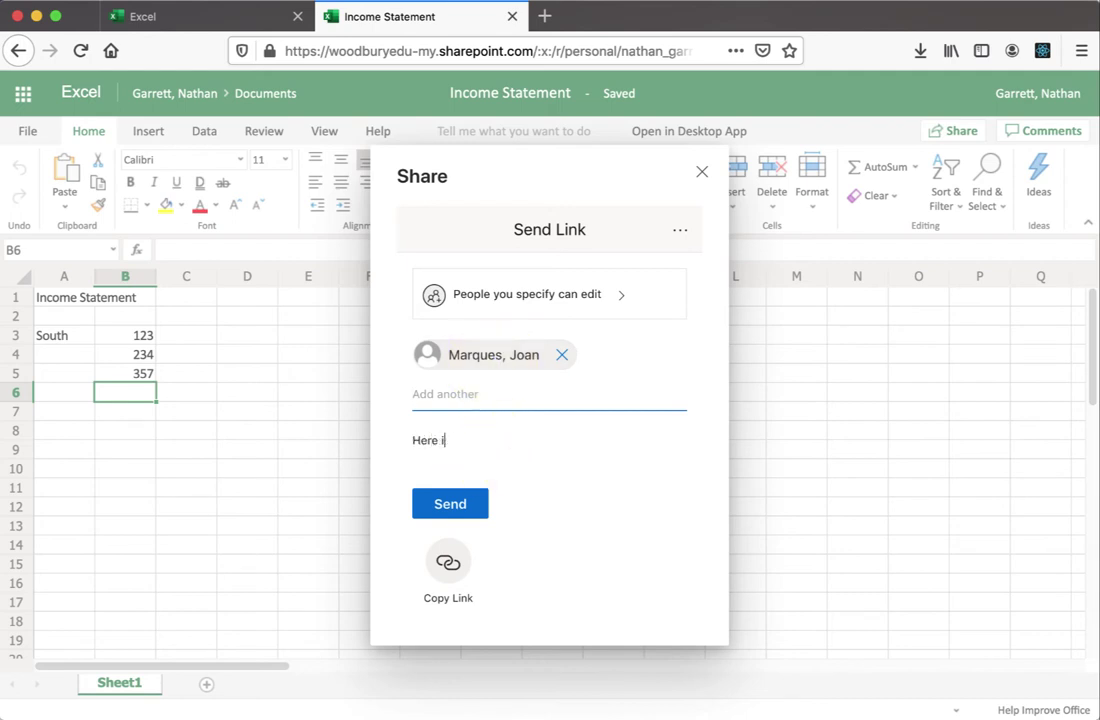
pyautogui.write('s a workbook for us to discuss.')
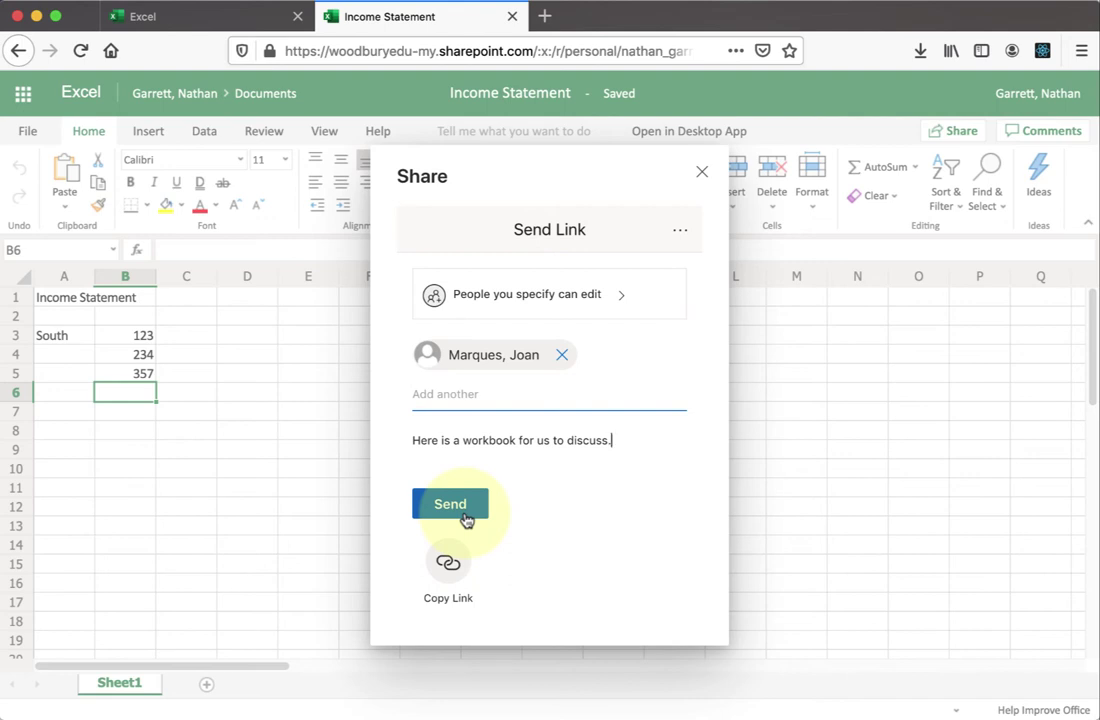
# - Copy the workbook's edit link, then close the Share panel
pyautogui.click(448, 575)
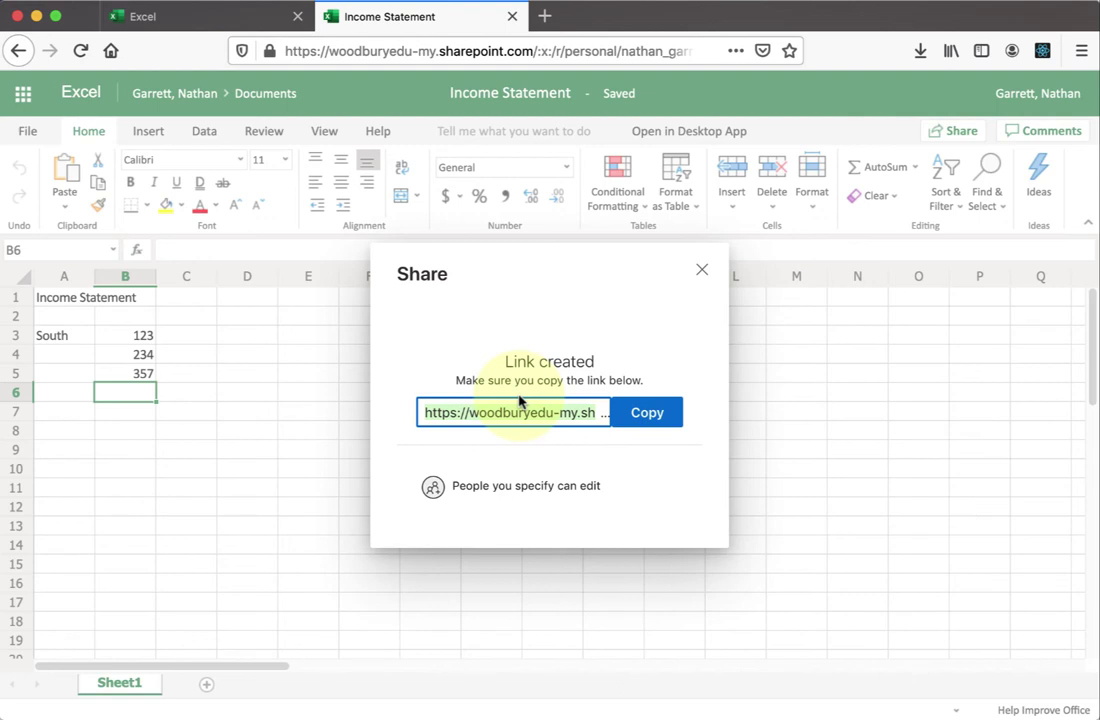
pyautogui.click(701, 278)
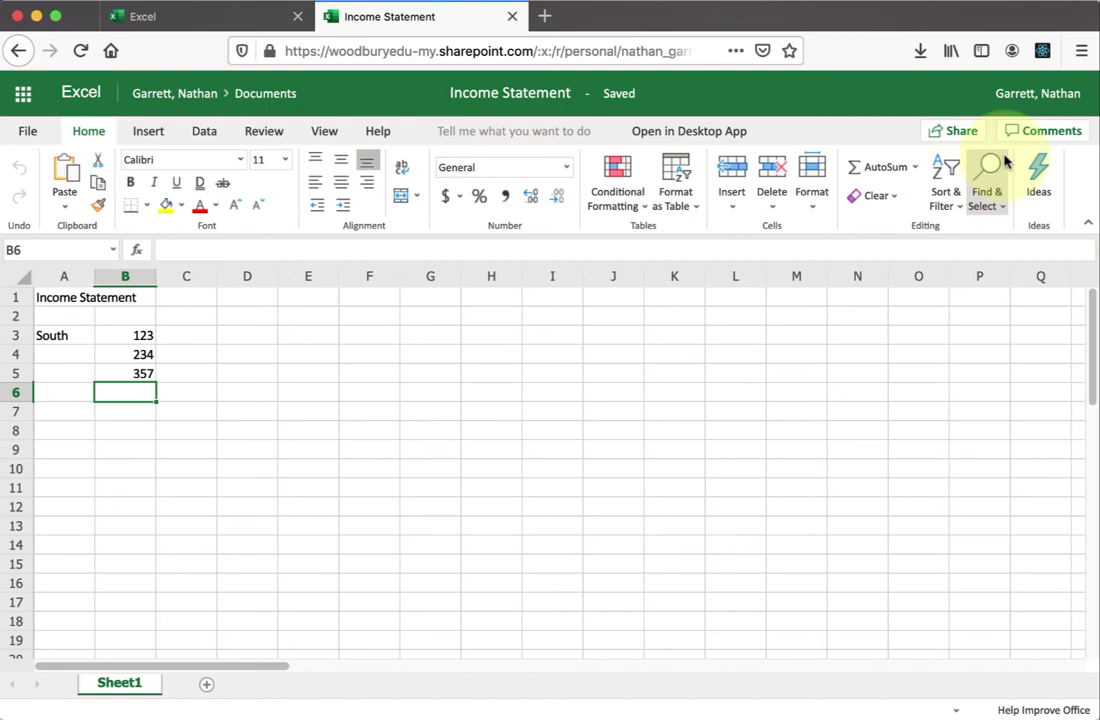
# - Open Excel's start page from the app launcher in a new tab, then return to the Income Statement tab
pyautogui.click(22, 94)
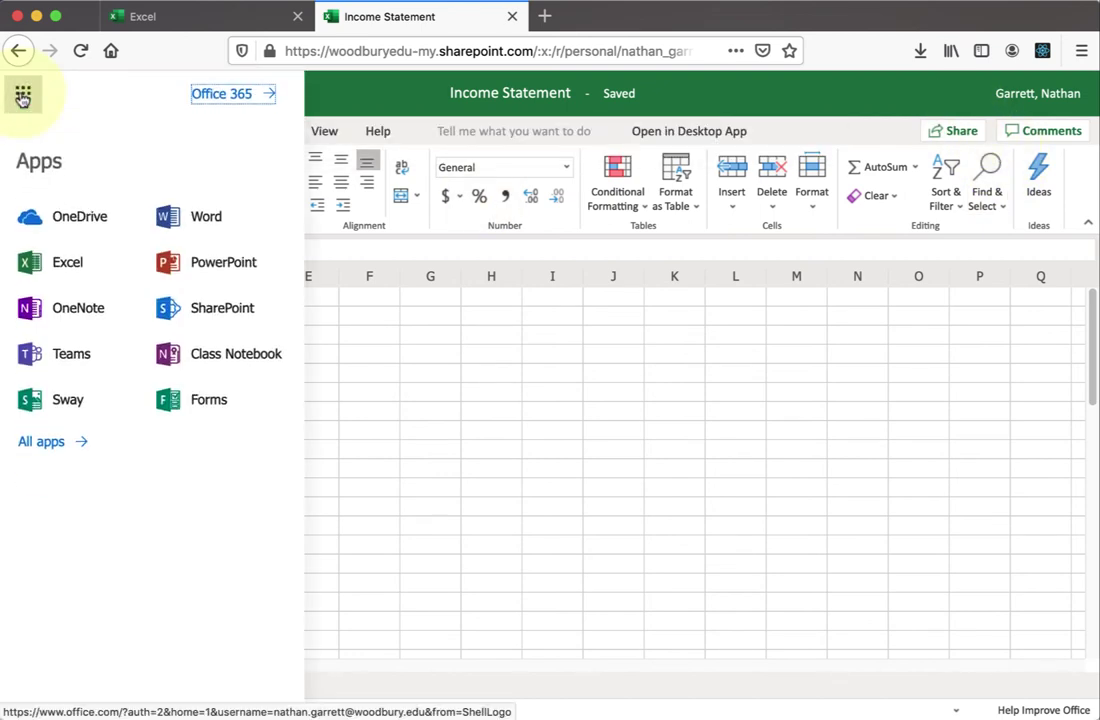
pyautogui.click(71, 263)
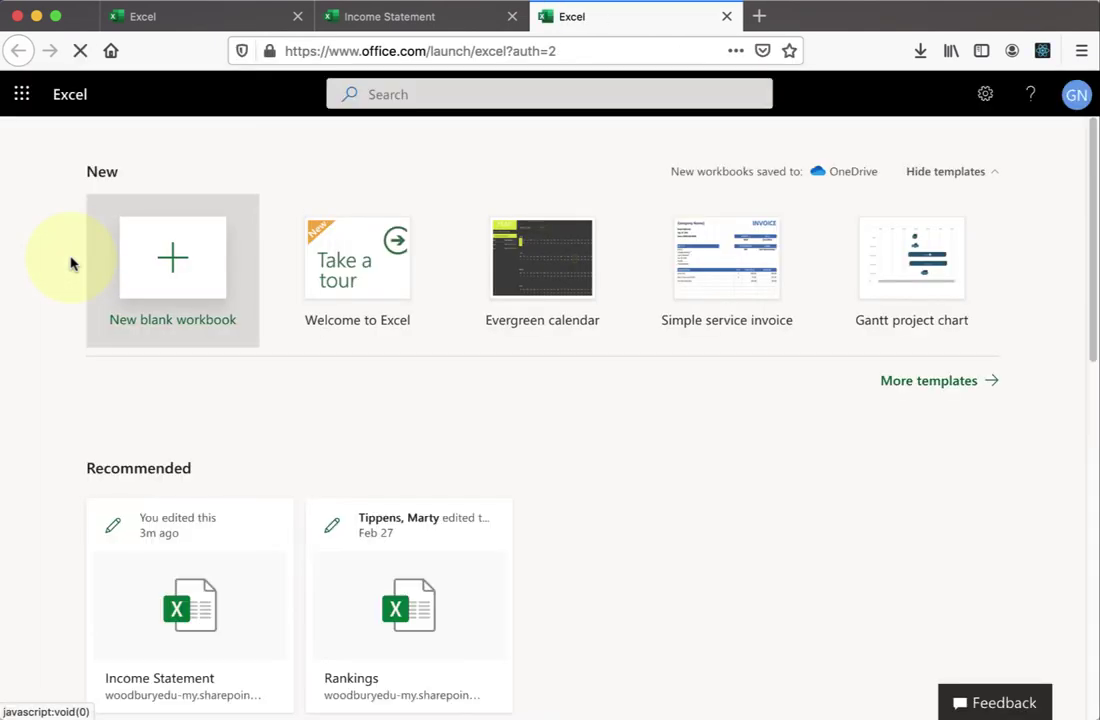
pyautogui.scroll(-2, 70, 263)
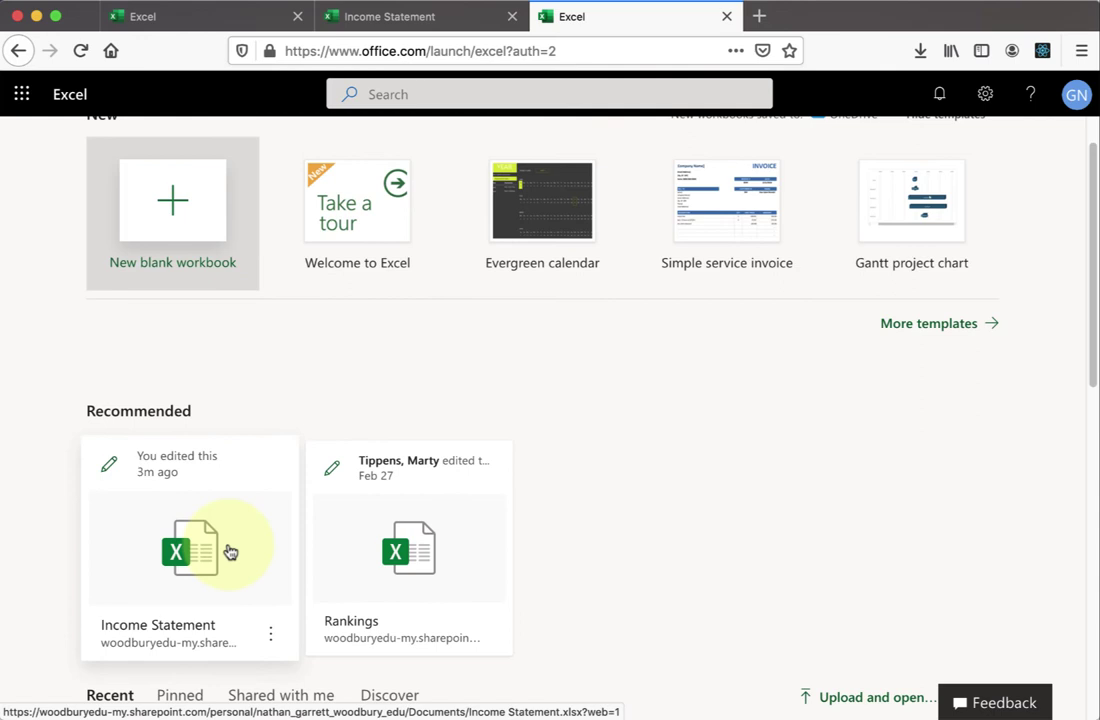
pyautogui.click(395, 18)
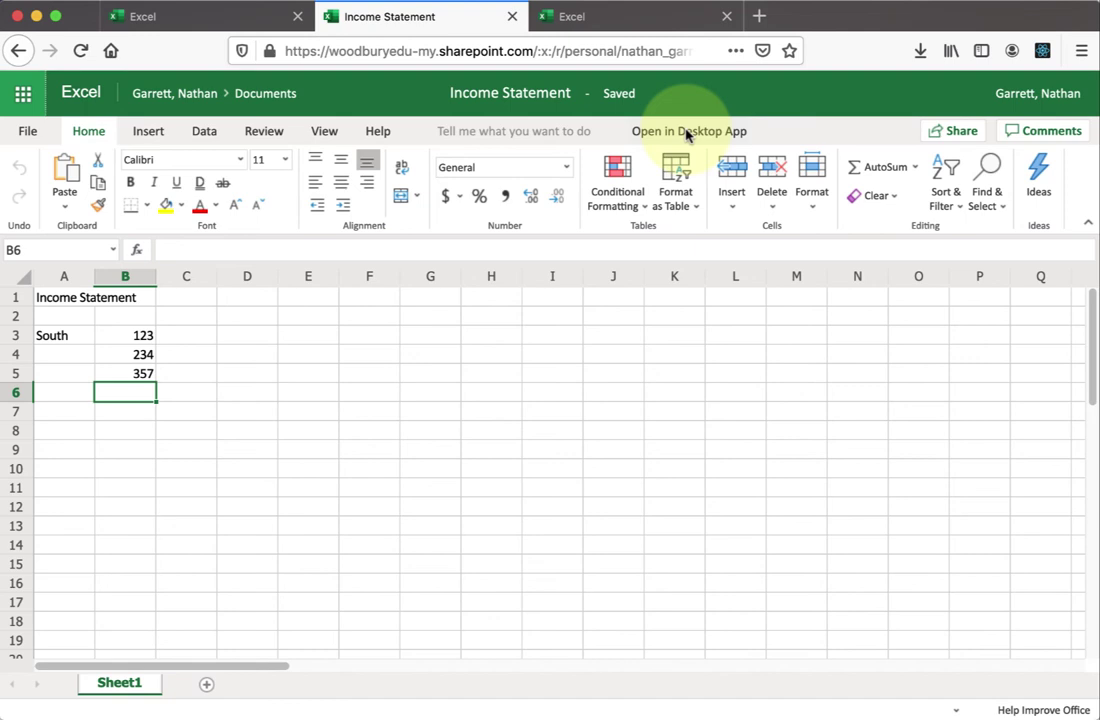
# - Open Income Statement in desktop Excel, granting access to OneDrive and the folder
pyautogui.click(687, 133)
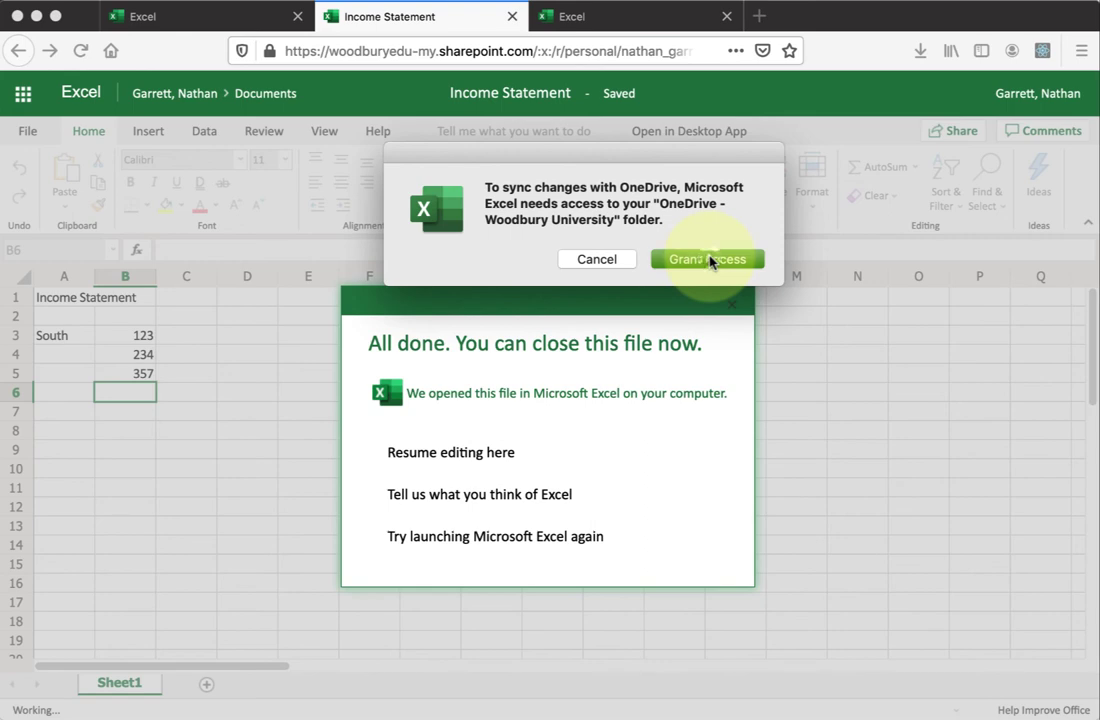
pyautogui.click(709, 260)
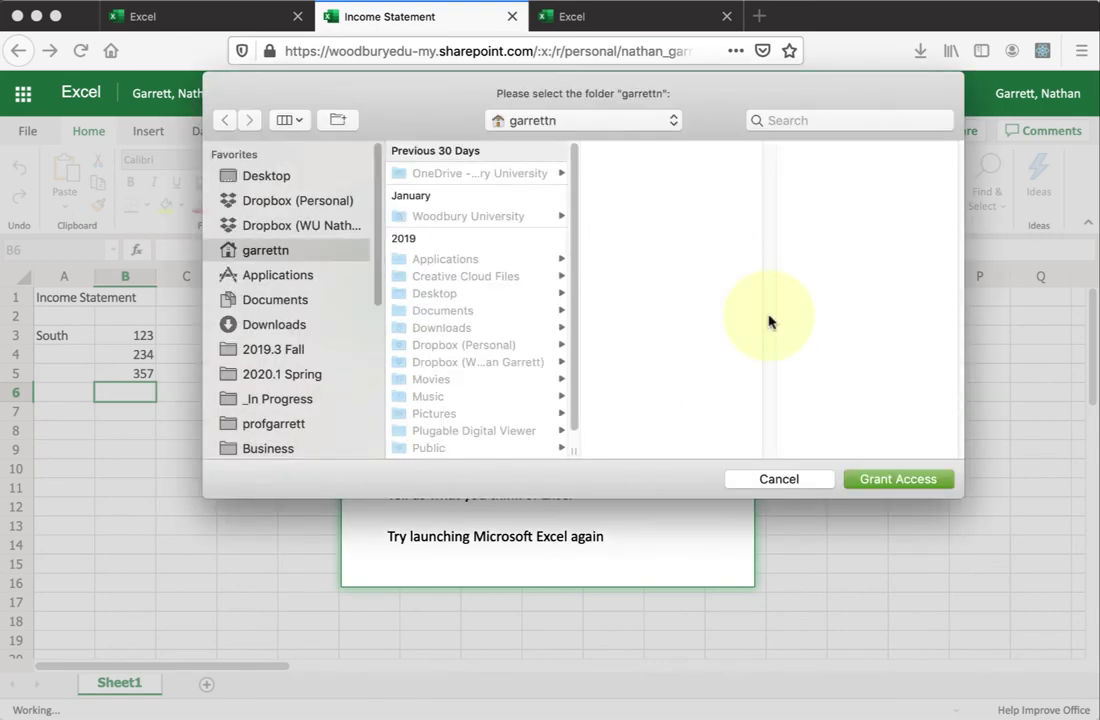
pyautogui.click(893, 480)
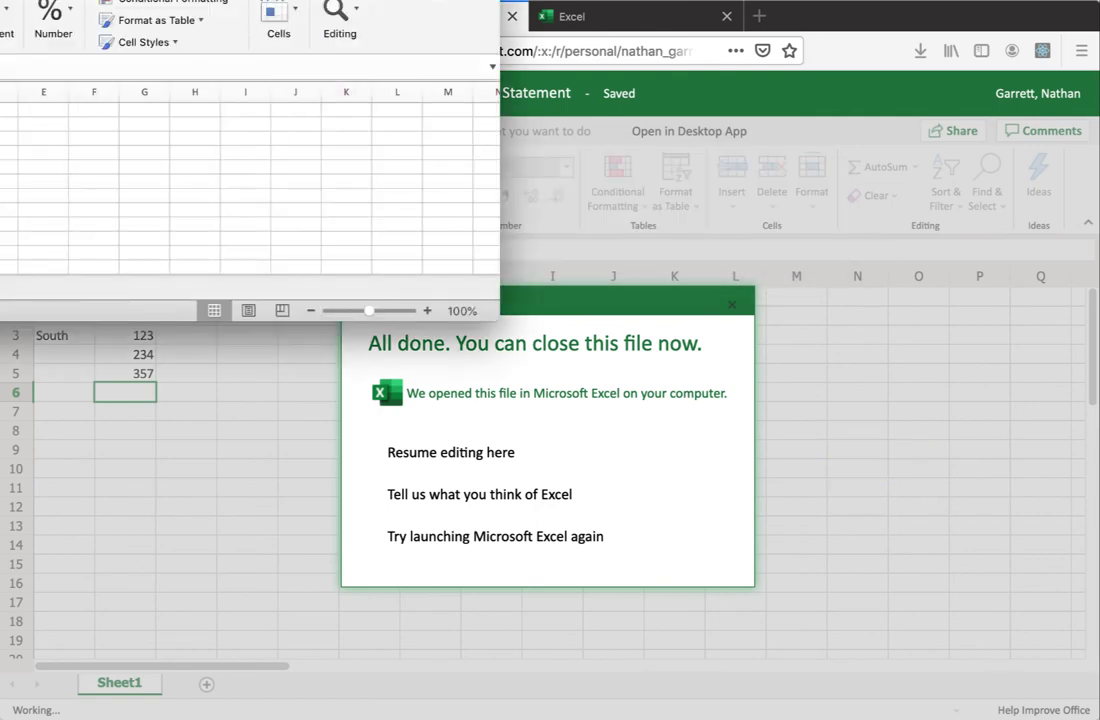
# - Move and enlarge the desktop Excel window to fit the screen
pyautogui.moveTo(217, 1); pyautogui.dragTo(493, 81)
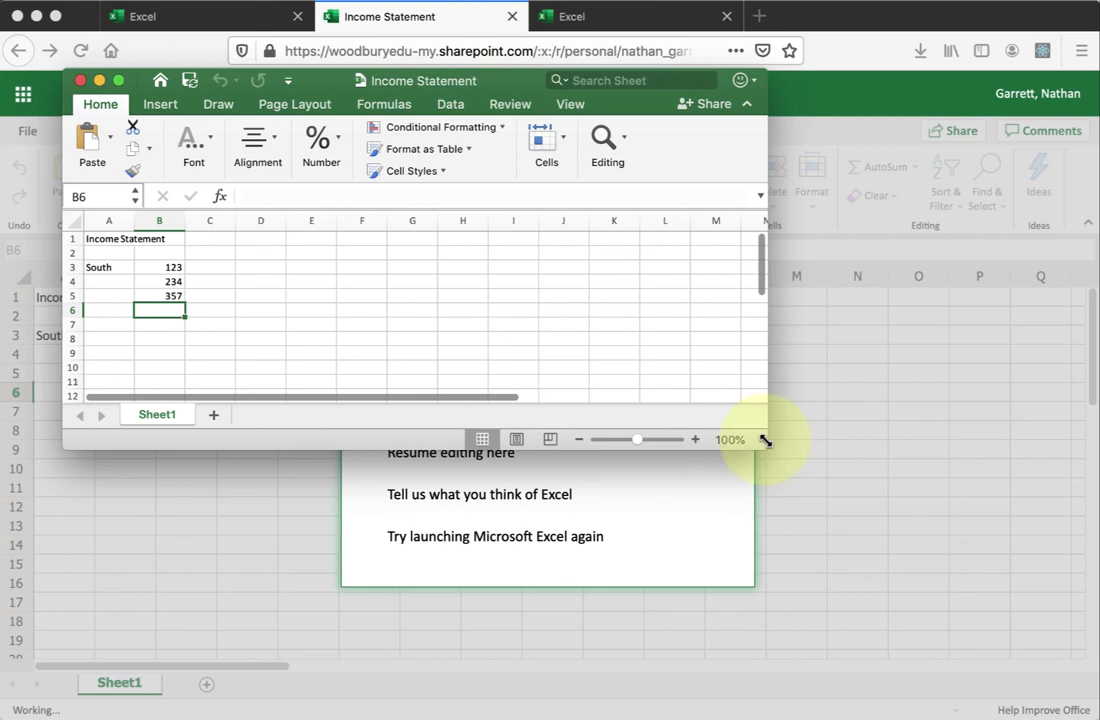
pyautogui.moveTo(765, 440); pyautogui.dragTo(1026, 562)
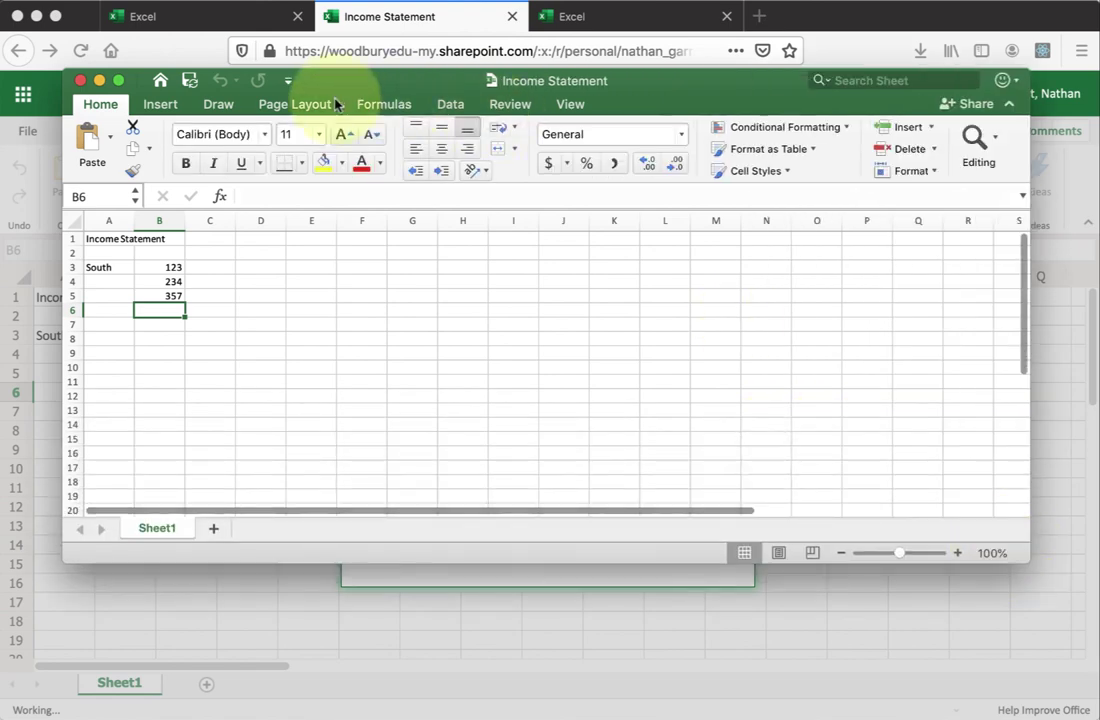
pyautogui.moveTo(435, 81); pyautogui.dragTo(435, 142)
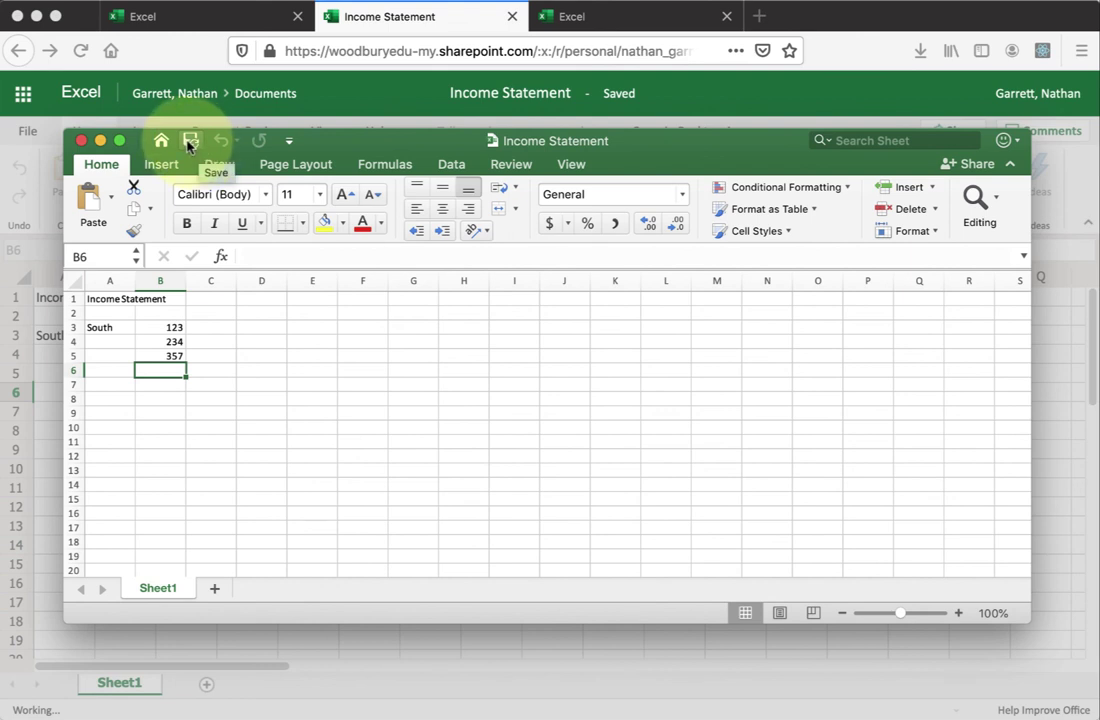
# - Label A7 North, correcting the 'Norht' typo
pyautogui.press('Down')
pyautogui.press('Left')
pyautogui.write('Norht')
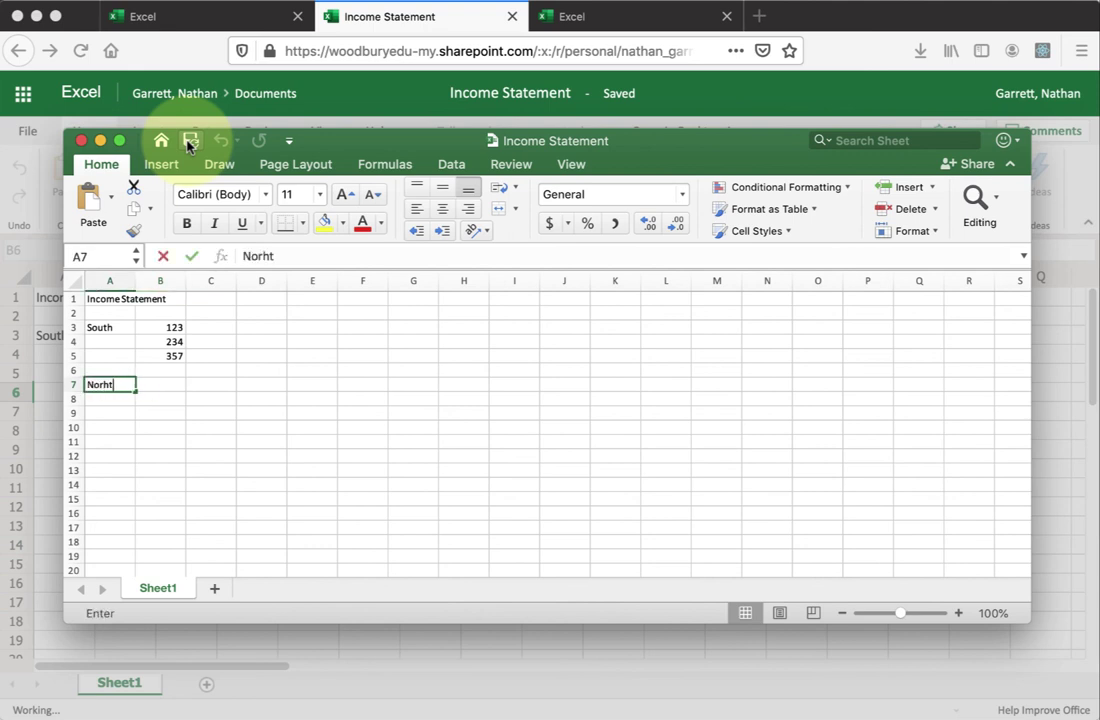
pyautogui.press('Return')
pyautogui.press('Up')
pyautogui.write('North')
pyautogui.press('Tab')
# - Enter 123 in B7 and 49 in B8, clearing a stray entry in A8
pyautogui.write('123')
pyautogui.press('Return')
pyautogui.write('234')
pyautogui.press('BackSpace')
pyautogui.press('BackSpace')
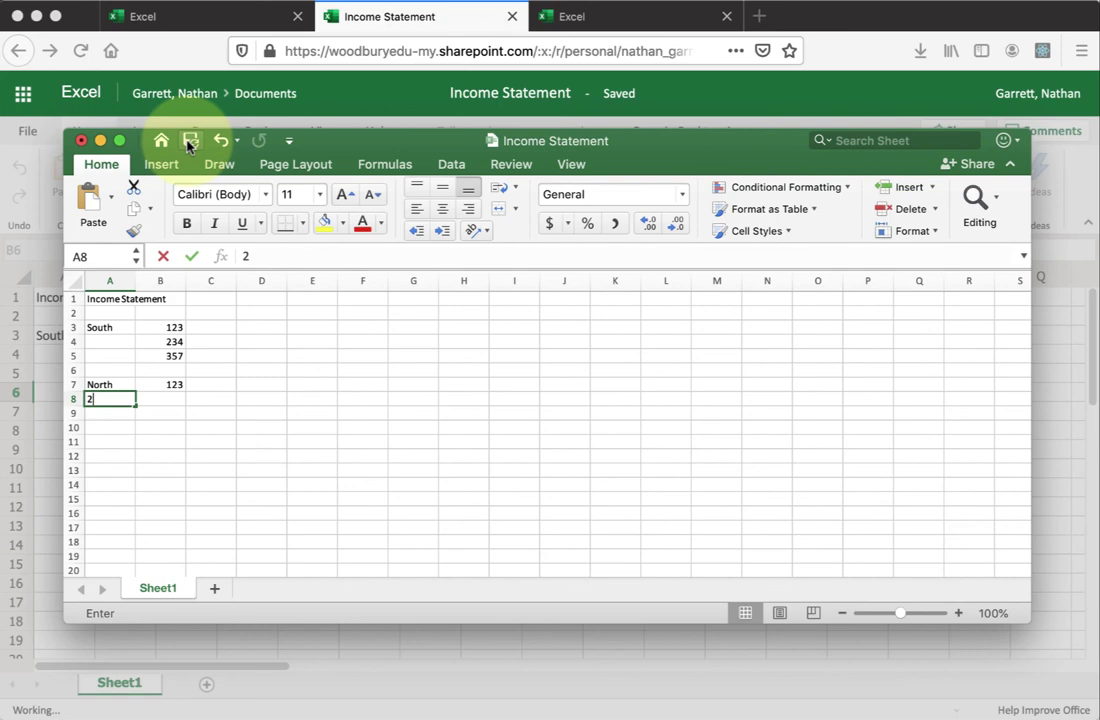
pyautogui.press('BackSpace')
pyautogui.press('Tab')
pyautogui.write('49')
pyautogui.press('Return')
# - Total B7:B8 with =SUM(B7:B8) in B9, giving 172
pyautogui.press('Tab')
pyautogui.write('=')
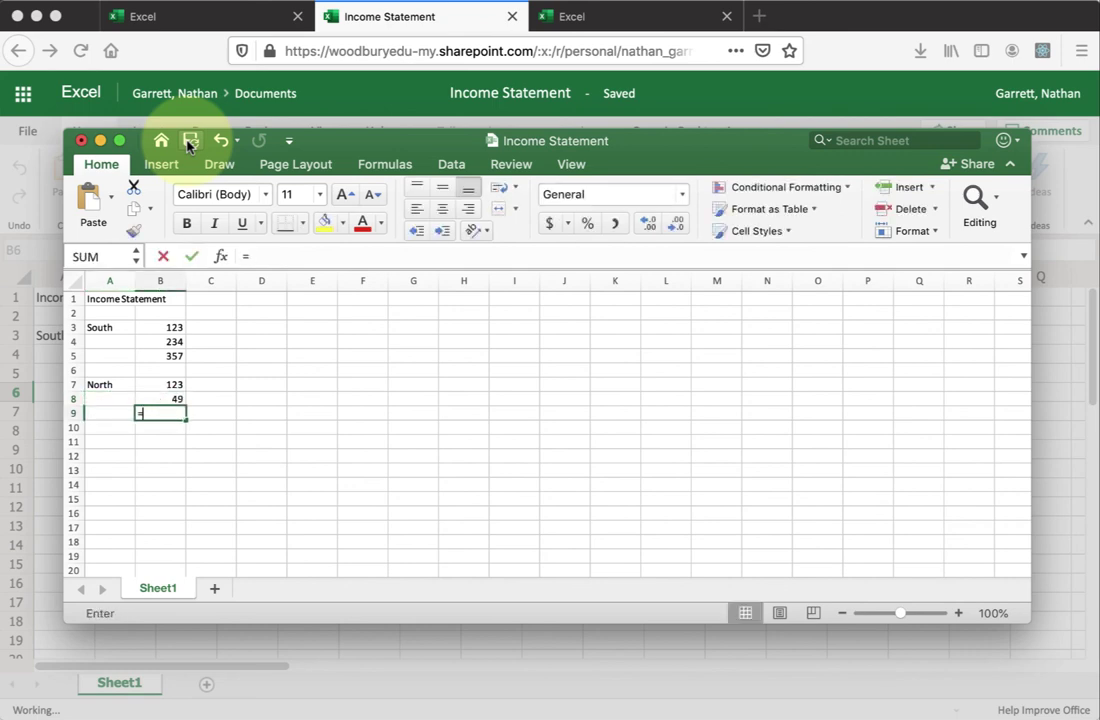
pyautogui.write('sum(')
pyautogui.press('Up')
pyautogui.hotkey('shift', 'Up')
pyautogui.write(')')
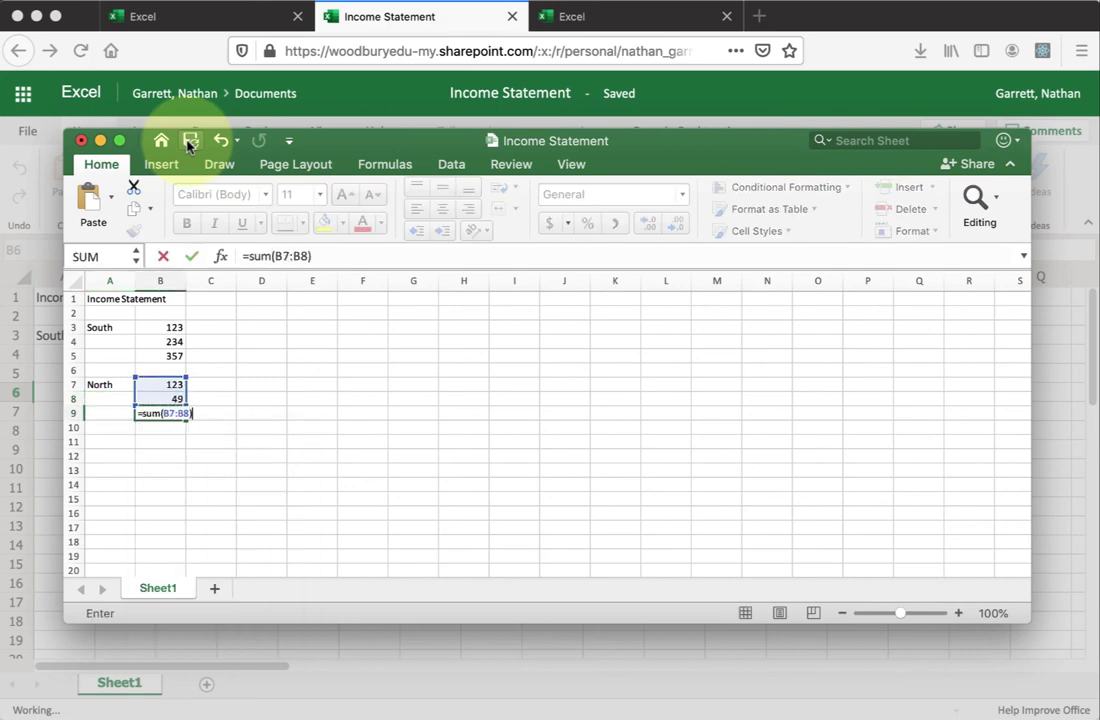
pyautogui.press('Return')
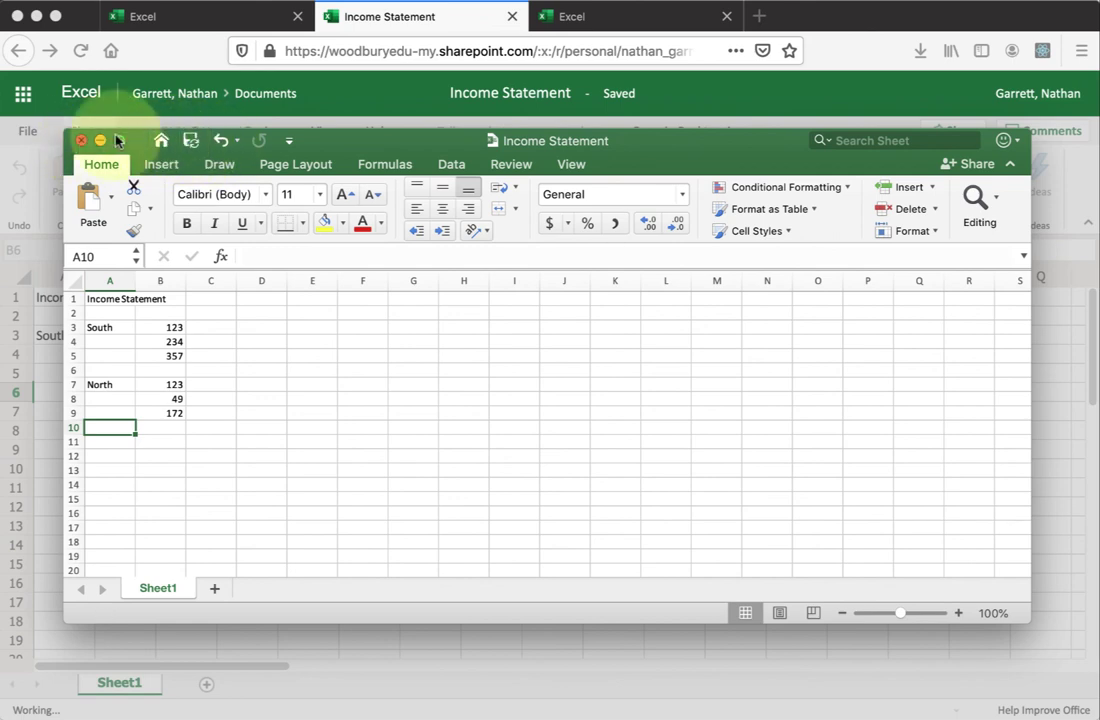
# - Close desktop Excel and resume editing the Income Statement workbook in the browser
pyautogui.click(82, 140)
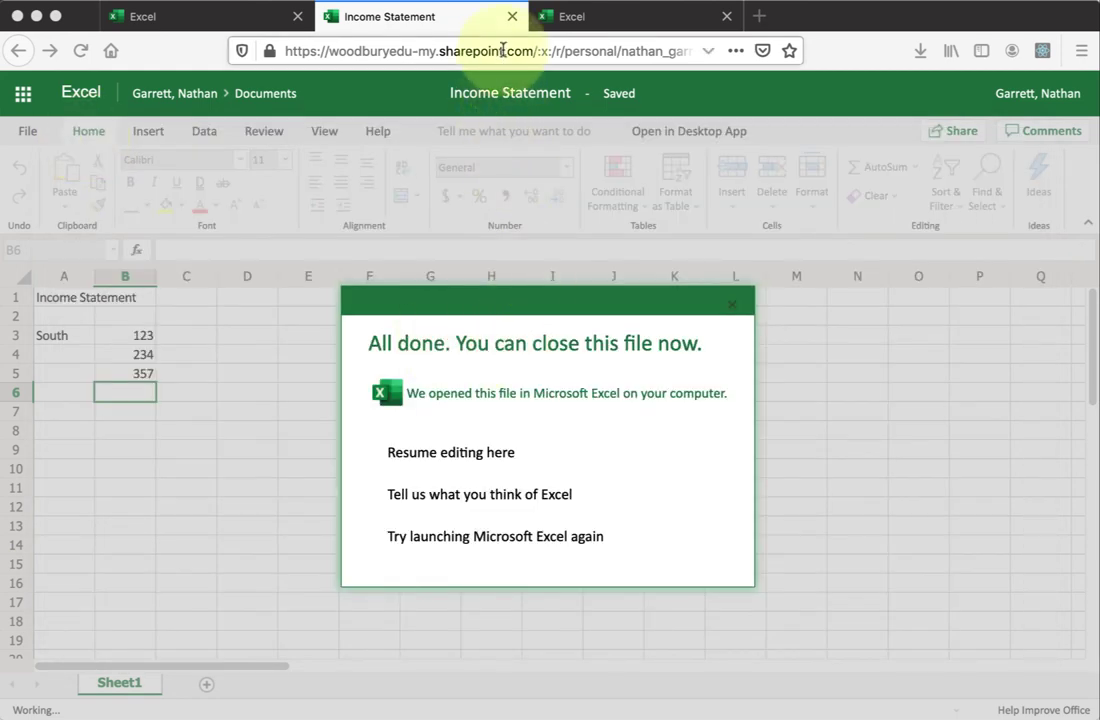
pyautogui.click(497, 454)
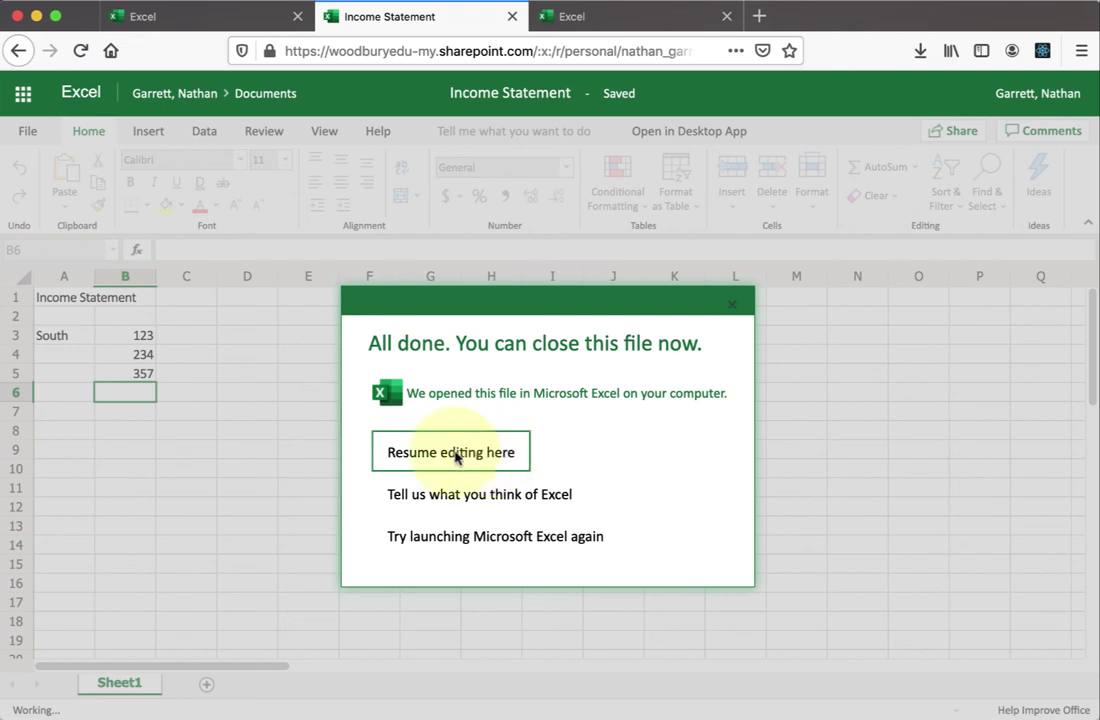
pyautogui.click(450, 454)
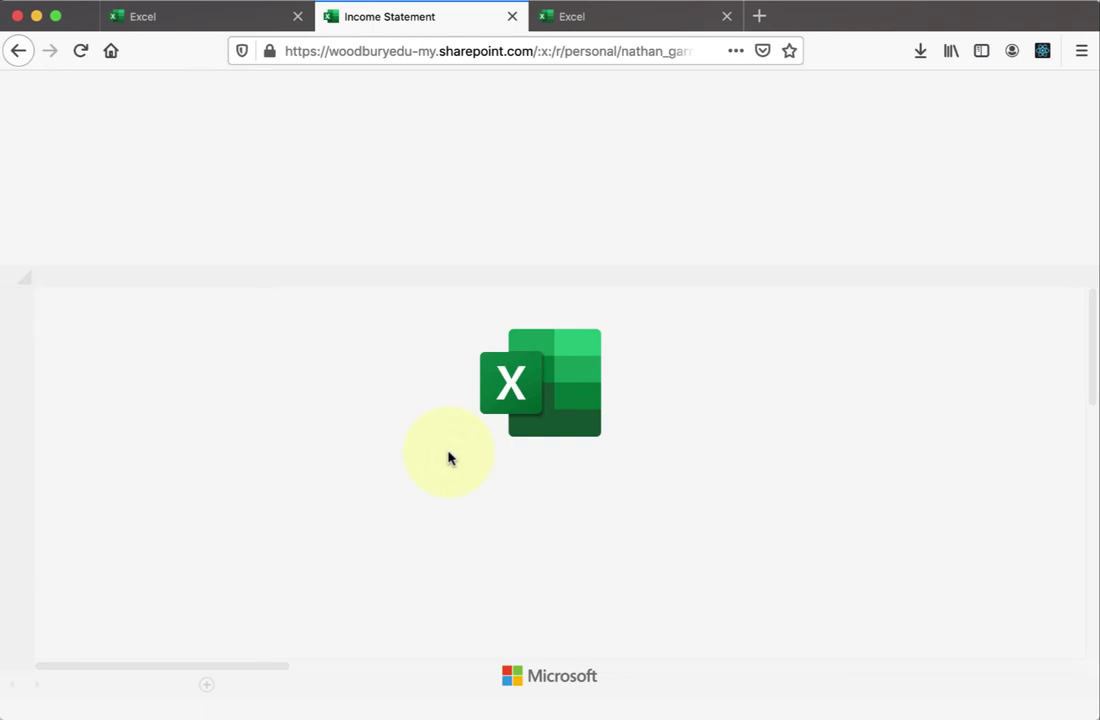